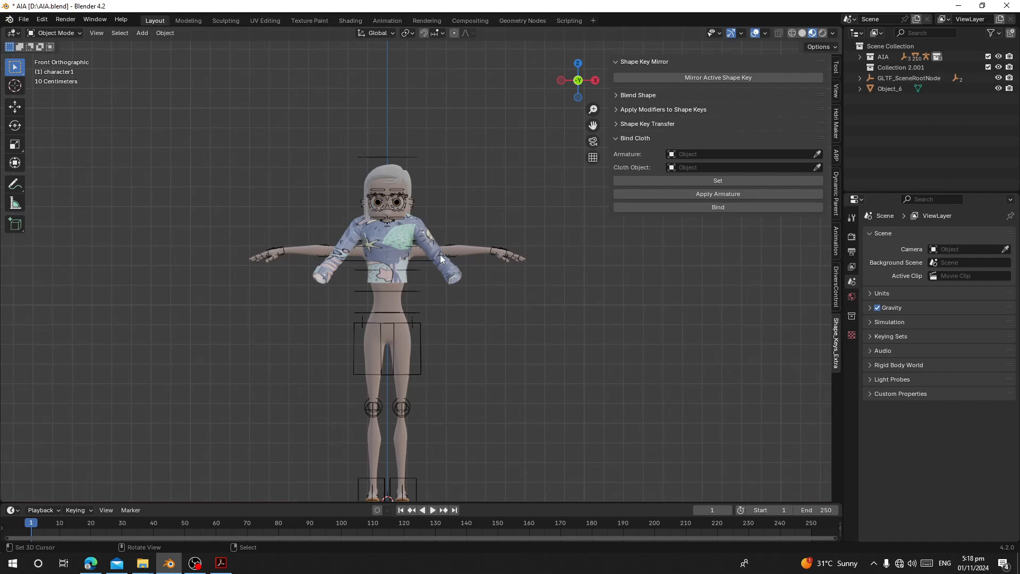
Move the shirt vertically along Z so its collar sits at the character's neck.
{"action": "left_click", "coordinate": [443, 259]}
{"action": "scroll", "coordinate": [404, 223], "scroll_direction": "up", "scroll_amount": 5}
{"action": "key", "text": "g"}
{"action": "key", "text": "z"}
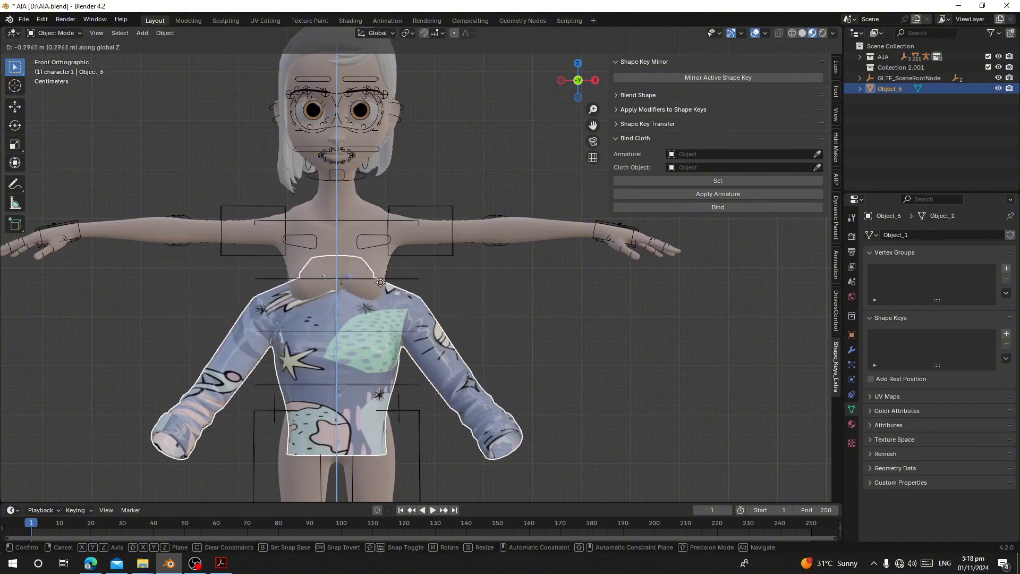
{"action": "left_click", "coordinate": [420, 220]}
{"action": "scroll", "coordinate": [420, 221], "scroll_direction": "down", "scroll_amount": 1}
{"action": "middle_click_drag", "start_coordinate": [420, 319], "coordinate": [348, 257], "text": "shift"}
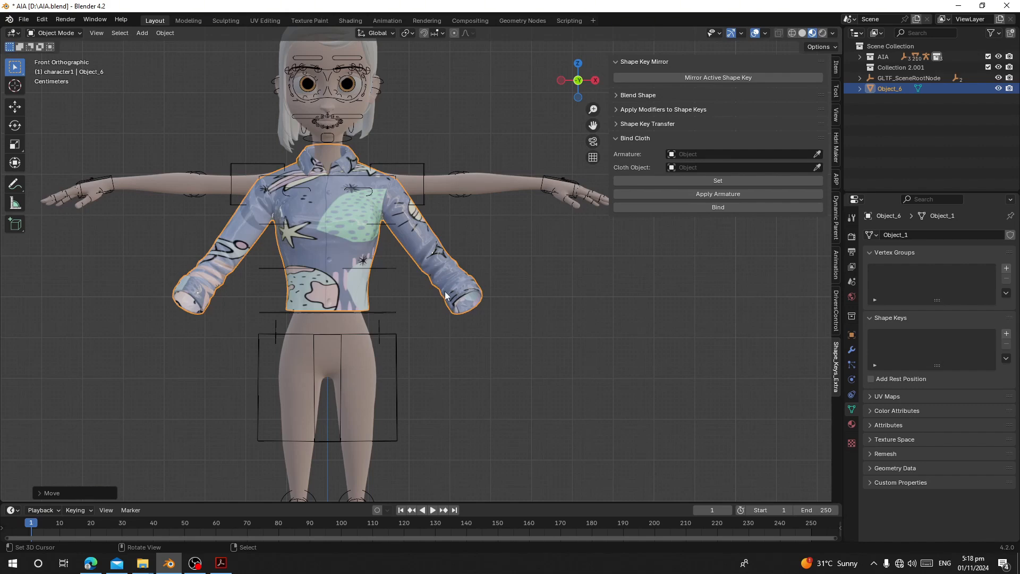
From the right side view, shift the shirt backward by about 0.04 m so it wraps the character's torso.
{"action": "left_click", "coordinate": [505, 195]}
{"action": "left_click", "coordinate": [71, 31]}
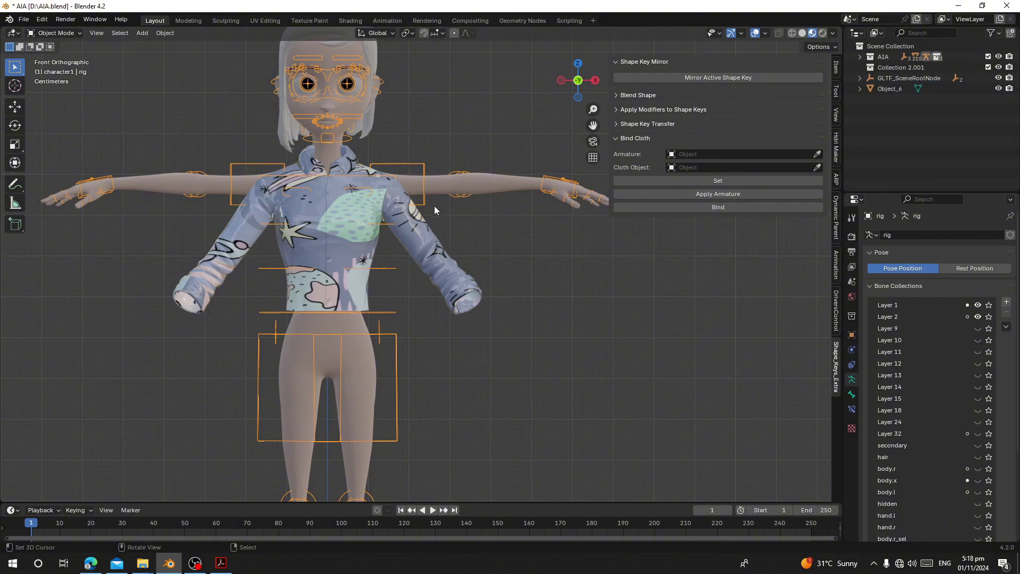
{"action": "key", "text": "KP_3"}
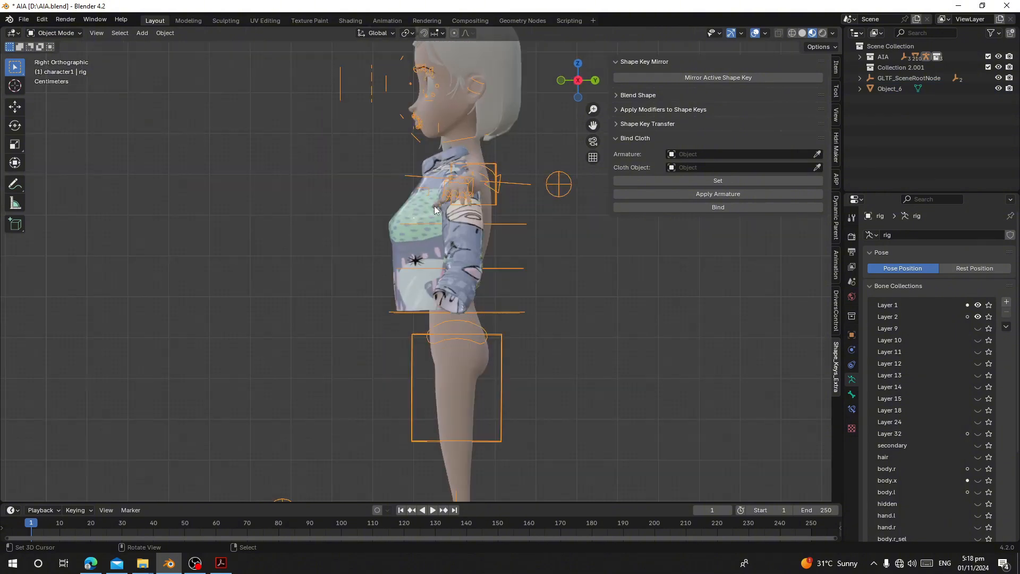
{"action": "left_click", "coordinate": [407, 238]}
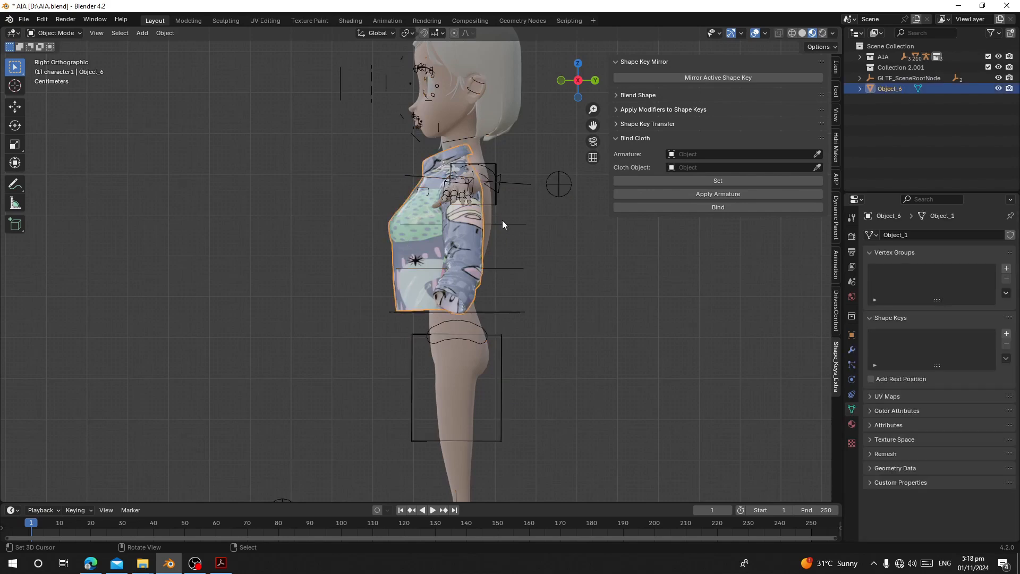
{"action": "key", "text": "g"}
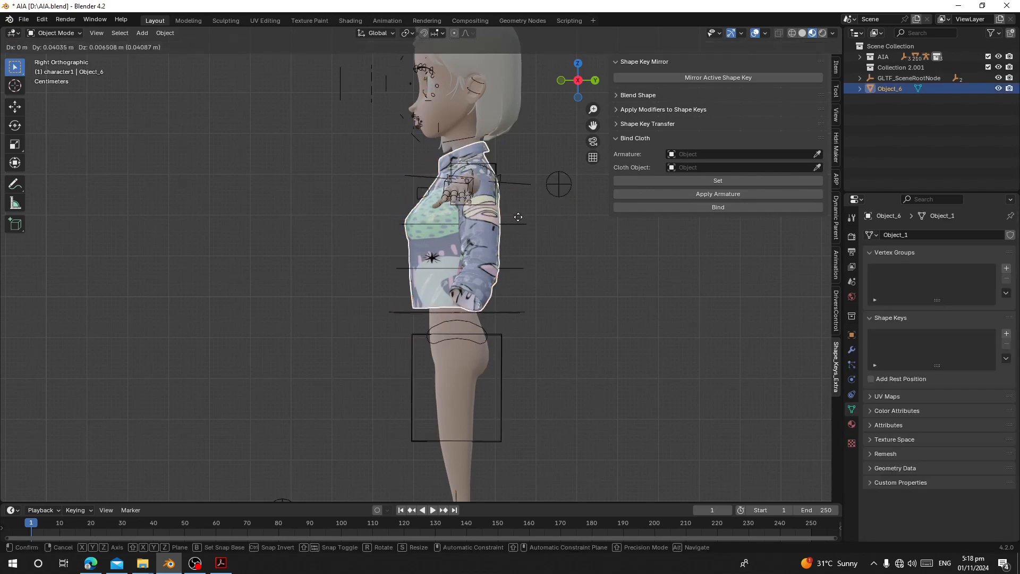
{"action": "left_click", "coordinate": [518, 216]}
Lower the shirt slightly along Z in the front view so it settles on the shoulders.
{"action": "key", "text": "KP_1"}
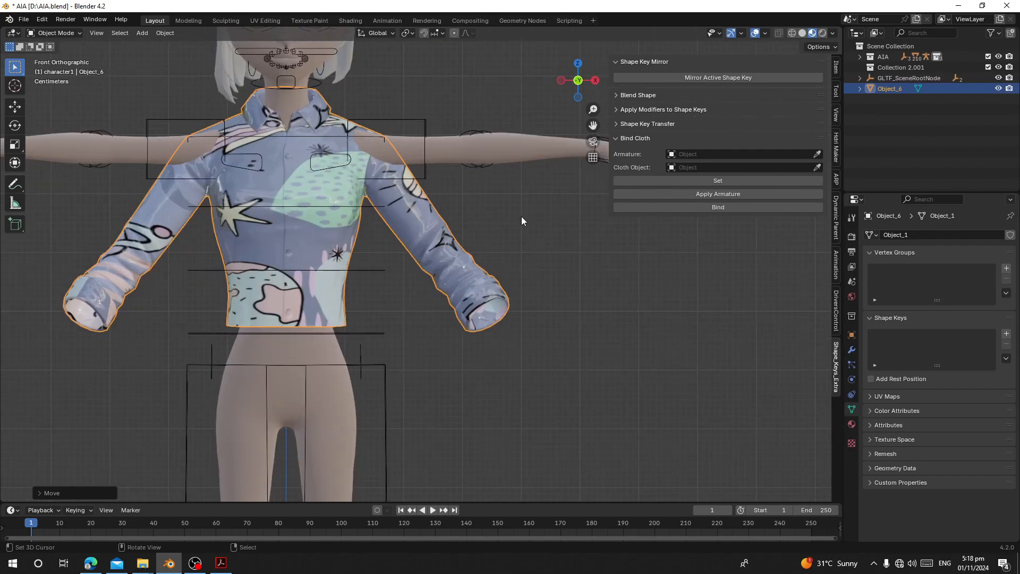
{"action": "key", "text": "g"}
{"action": "key", "text": "z"}
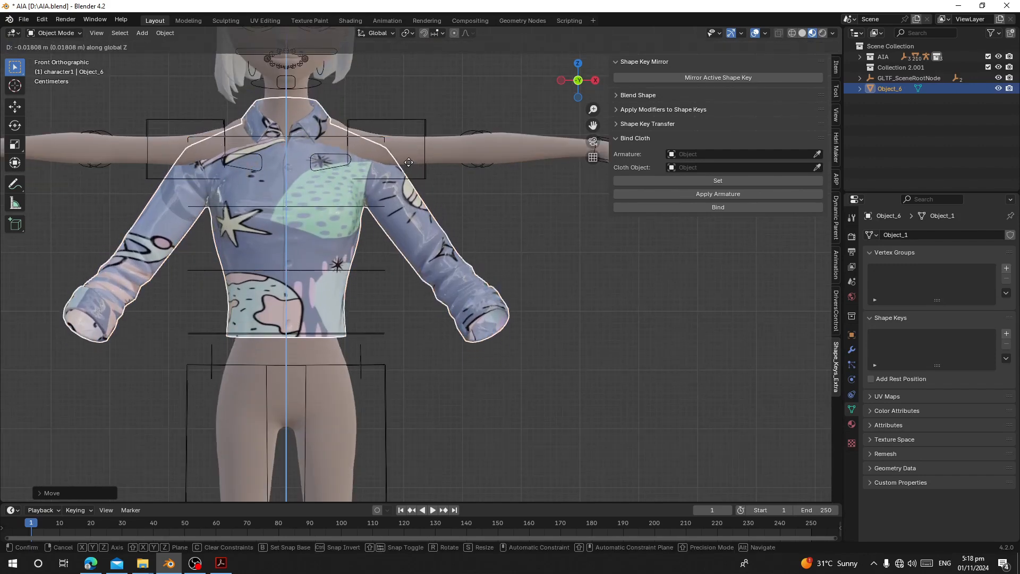
{"action": "left_click", "coordinate": [409, 158]}
{"action": "scroll", "coordinate": [460, 124], "scroll_direction": "down", "scroll_amount": 2}
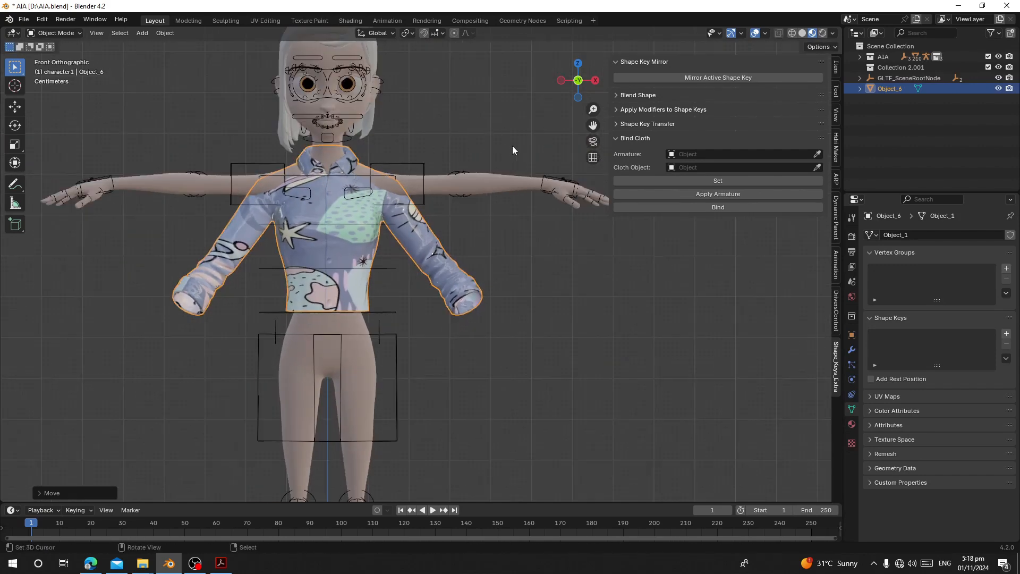
Pose the rig by moving the left hand IK control down and inward so both arms fit inside the shirt sleeves.
{"action": "left_click", "coordinate": [549, 171]}
{"action": "left_click", "coordinate": [55, 33]}
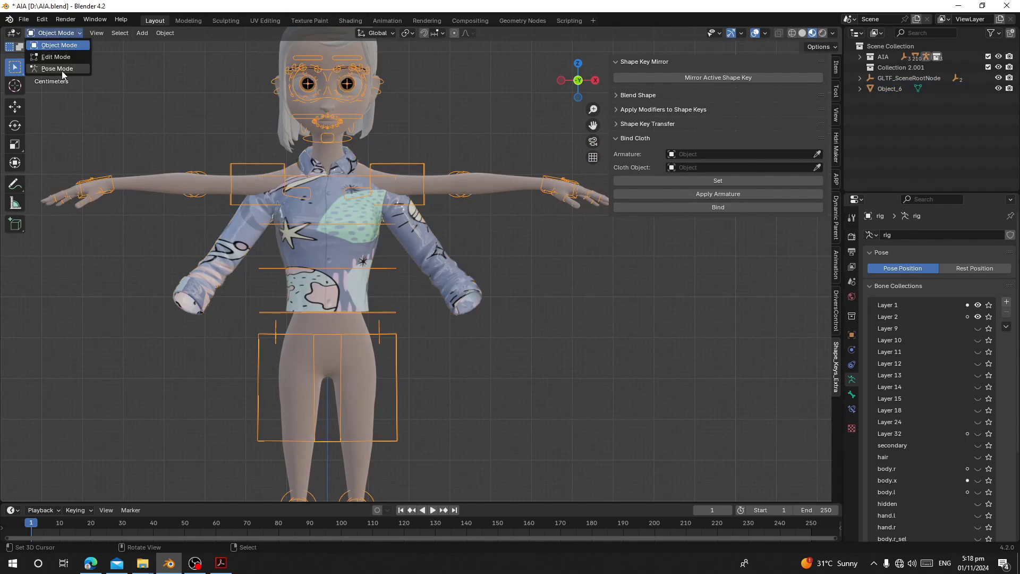
{"action": "left_click", "coordinate": [58, 68]}
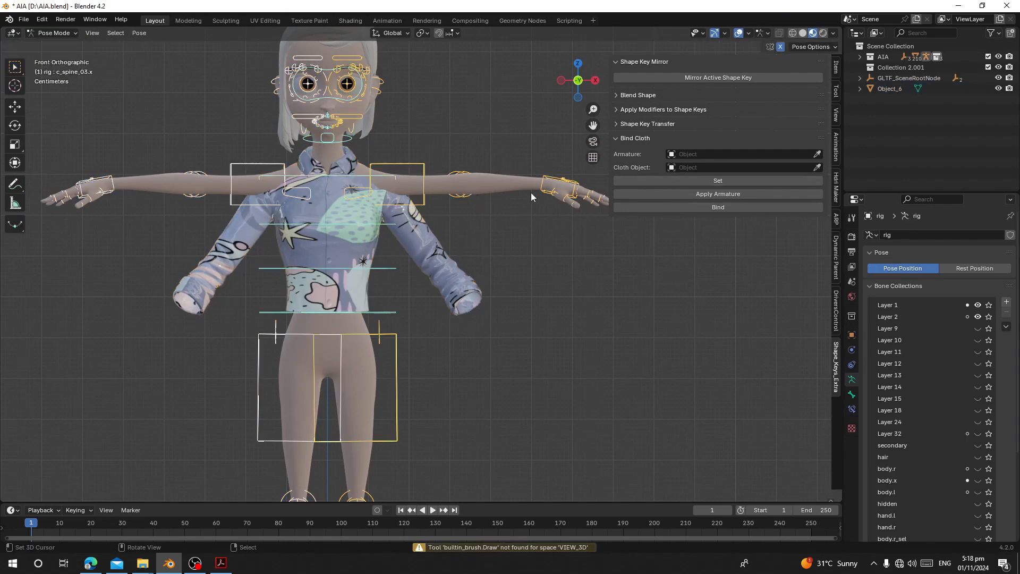
{"action": "right_click", "coordinate": [569, 180]}
{"action": "right_click", "coordinate": [559, 178]}
{"action": "right_click", "coordinate": [552, 178]}
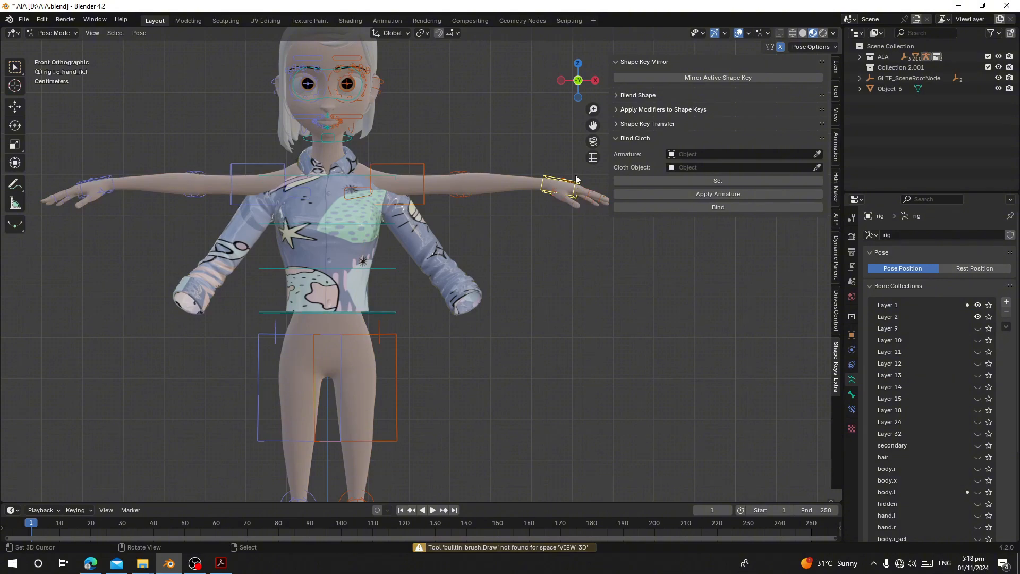
{"action": "key", "text": "g"}
{"action": "key", "text": "r"}
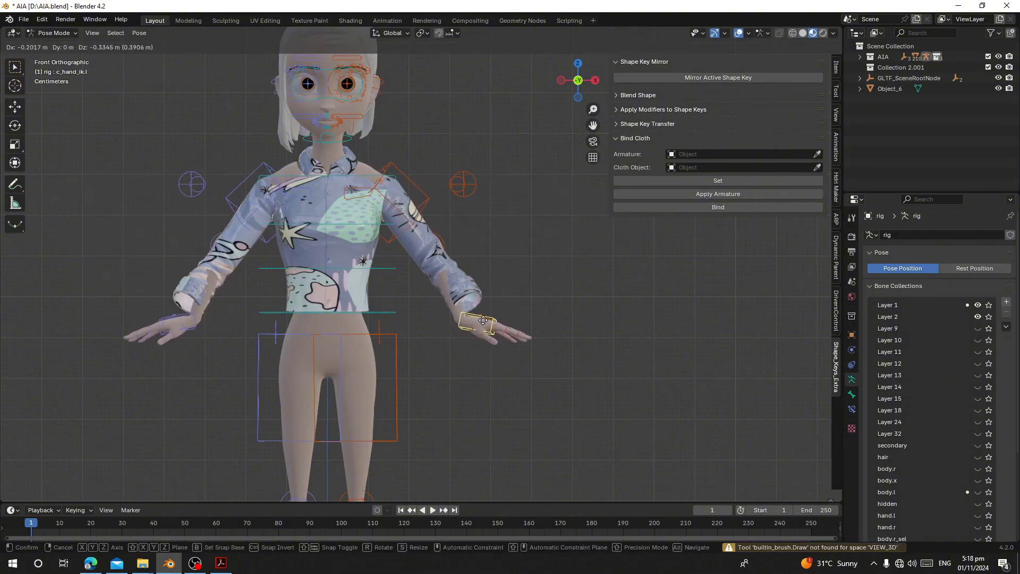
{"action": "left_click", "coordinate": [513, 316]}
{"action": "middle_click_drag", "start_coordinate": [513, 316], "coordinate": [298, 258]}
Return to Object Mode and parent the shirt to the rig with automatic weights.
{"action": "left_click", "coordinate": [53, 33]}
{"action": "left_click", "coordinate": [53, 45]}
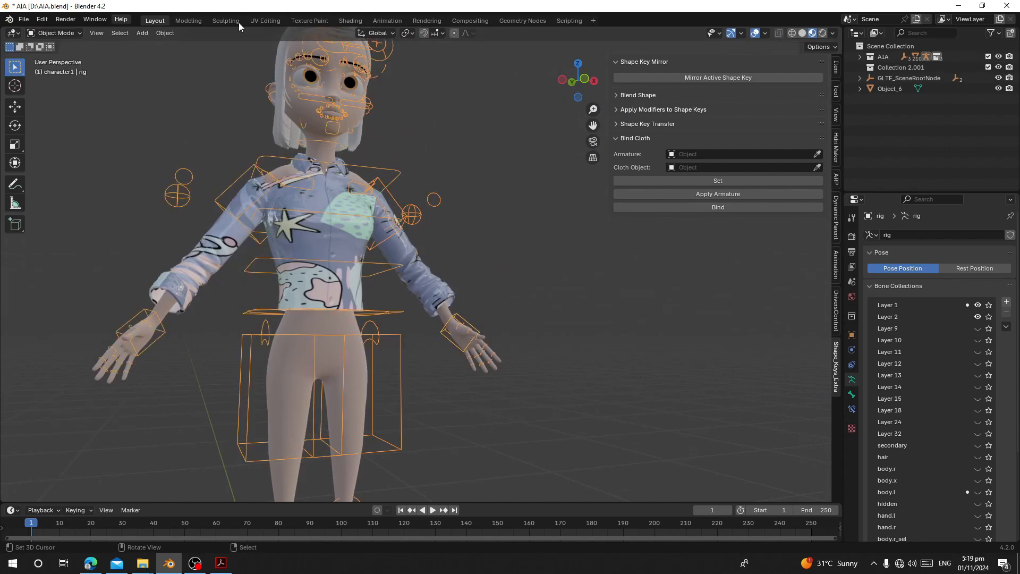
{"action": "right_click", "coordinate": [326, 178]}
{"action": "left_click", "coordinate": [467, 319], "text": "shift"}
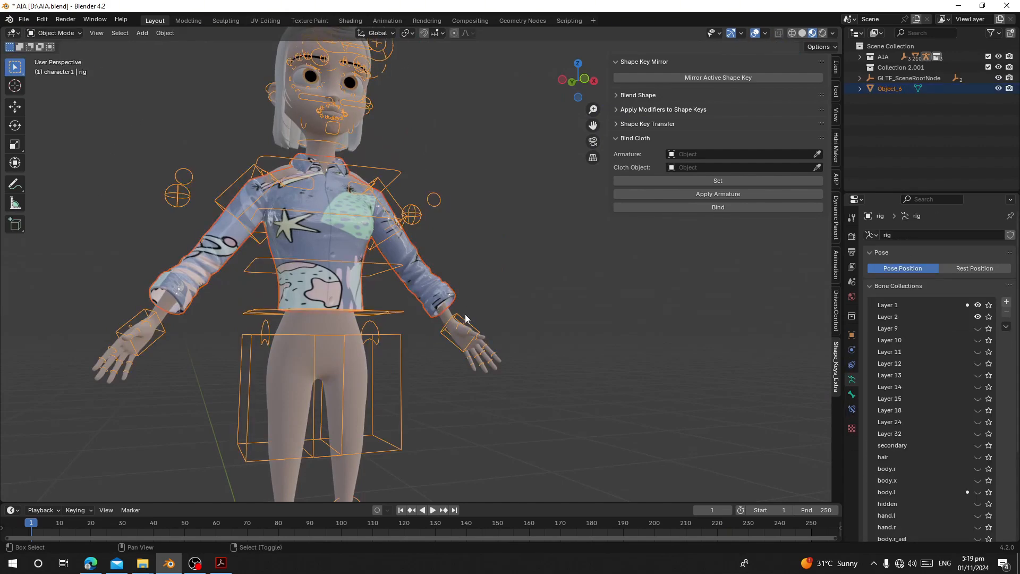
{"action": "key", "text": "ctrl+p"}
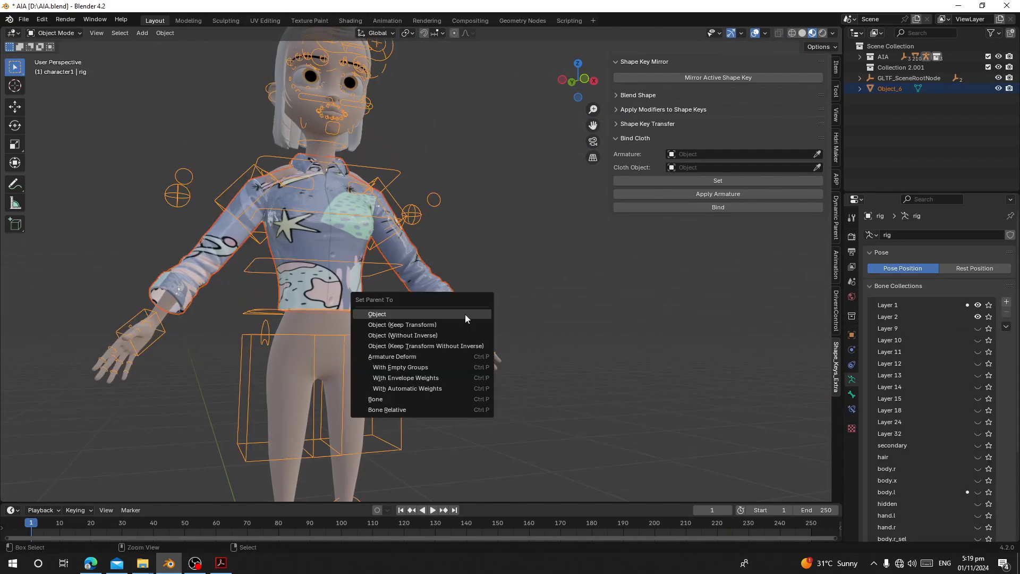
{"action": "left_click", "coordinate": [418, 389]}
Test the shirt's deformation in Pose Mode by raising the left hand control, and cancel the move.
{"action": "middle_click_drag", "start_coordinate": [304, 273], "coordinate": [223, 297]}
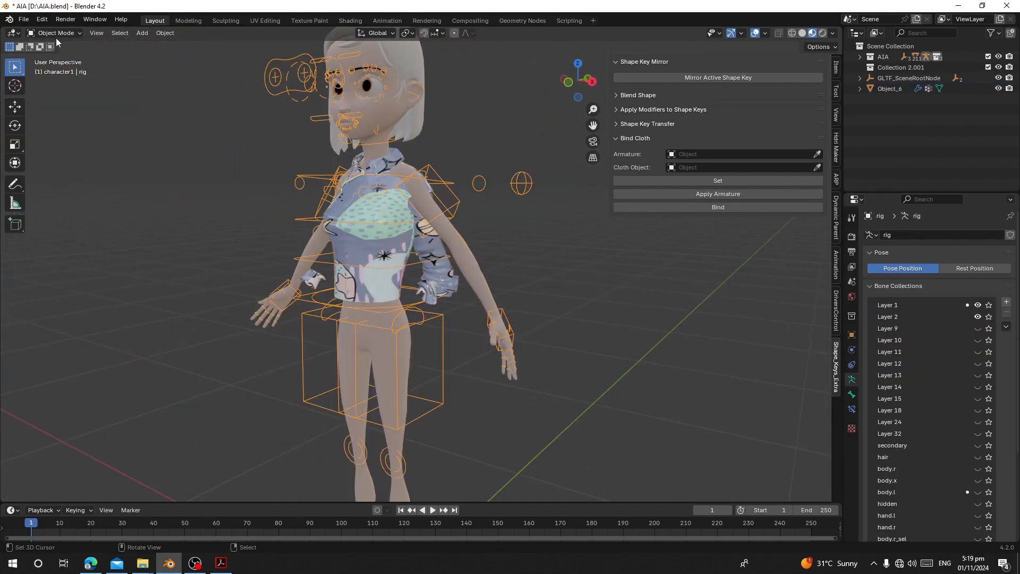
{"action": "left_click", "coordinate": [56, 33]}
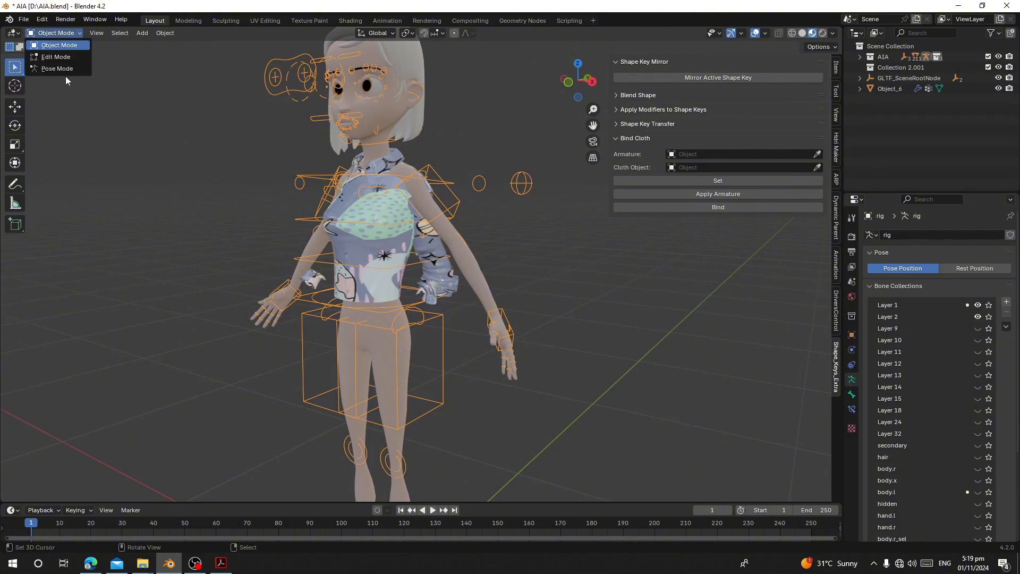
{"action": "left_click", "coordinate": [65, 72]}
{"action": "key", "text": "g"}
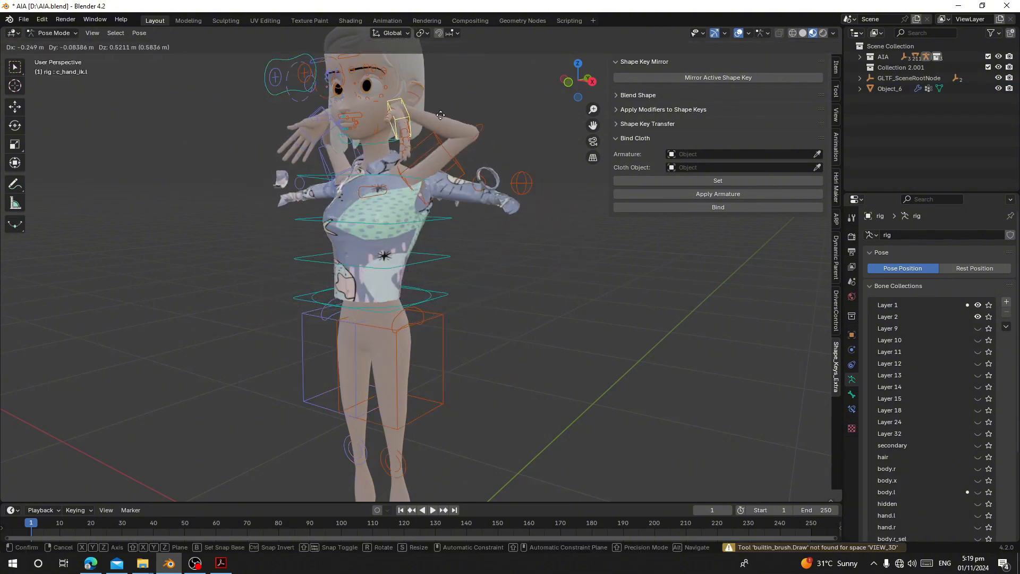
{"action": "key", "text": "Escape"}
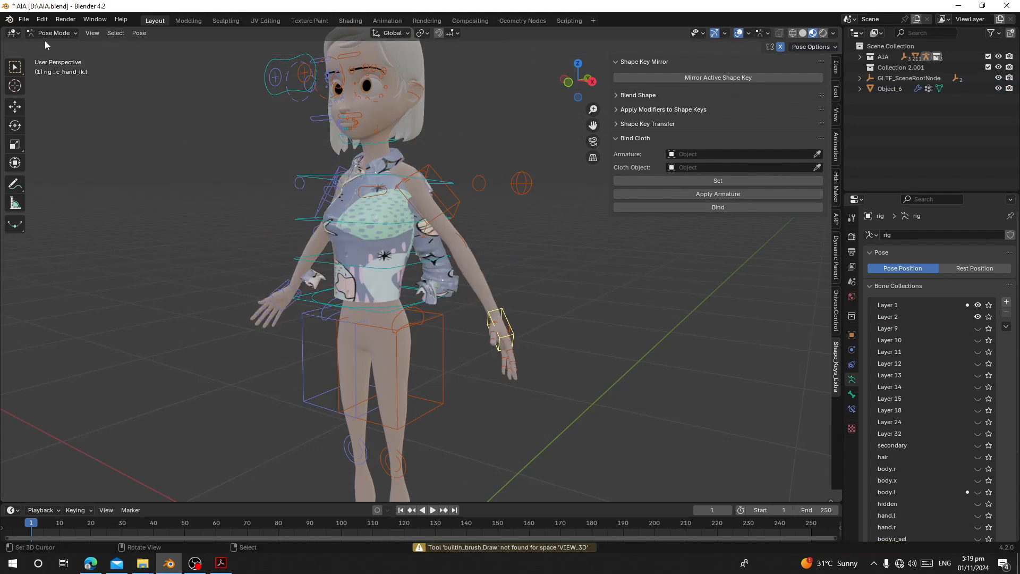
Undo the shirt's automatic-weights parenting, going back to Object Mode with the arms still posed in the sleeves.
{"action": "left_click", "coordinate": [375, 304]}
{"action": "left_click", "coordinate": [375, 304]}
{"action": "left_click", "coordinate": [375, 304]}
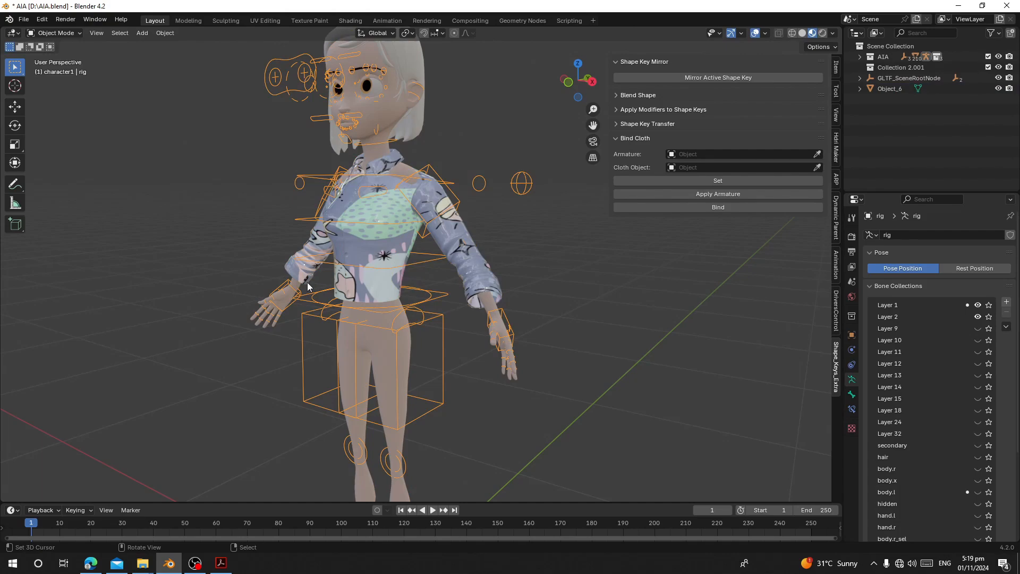
{"action": "middle_click_drag", "start_coordinate": [308, 287], "coordinate": [424, 270]}
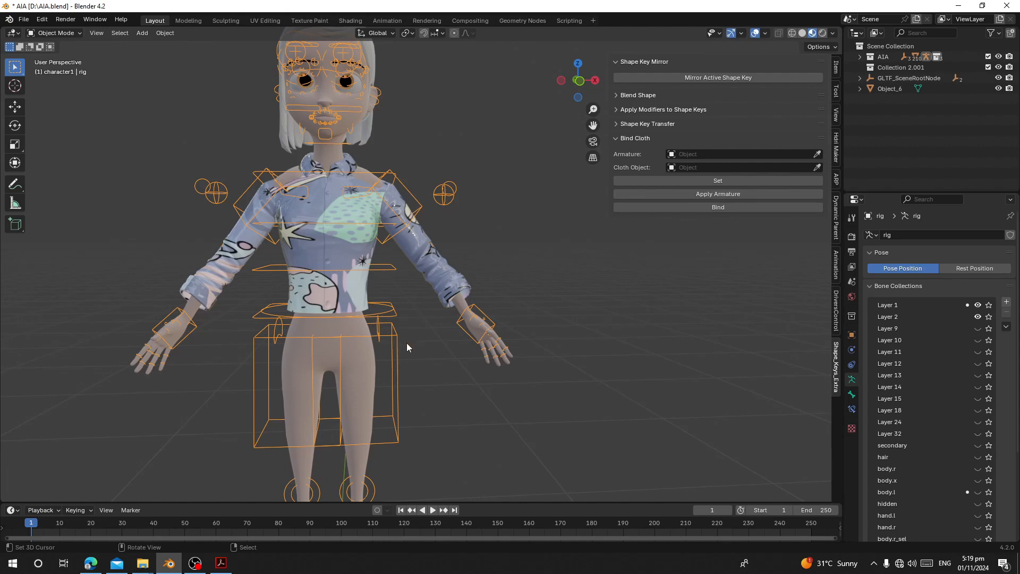
Assign the rig as the Bind Cloth armature and the shirt Object_6 as the cloth object, and set them for binding.
{"action": "middle_click_drag", "start_coordinate": [406, 343], "coordinate": [295, 325]}
{"action": "scroll", "coordinate": [454, 310], "scroll_direction": "up", "scroll_amount": 3}
{"action": "mouse_move", "coordinate": [453, 310]}
{"action": "middle_mouse_down", "text": "shift"}
{"action": "mouse_move", "coordinate": [253, 342]}
{"action": "mouse_move", "coordinate": [310, 416]}
{"action": "mouse_move", "coordinate": [358, 280]}
{"action": "mouse_move", "coordinate": [470, 313]}
{"action": "middle_mouse_up", "text": "shift"}
{"action": "middle_click_drag", "start_coordinate": [387, 146], "coordinate": [401, 179]}
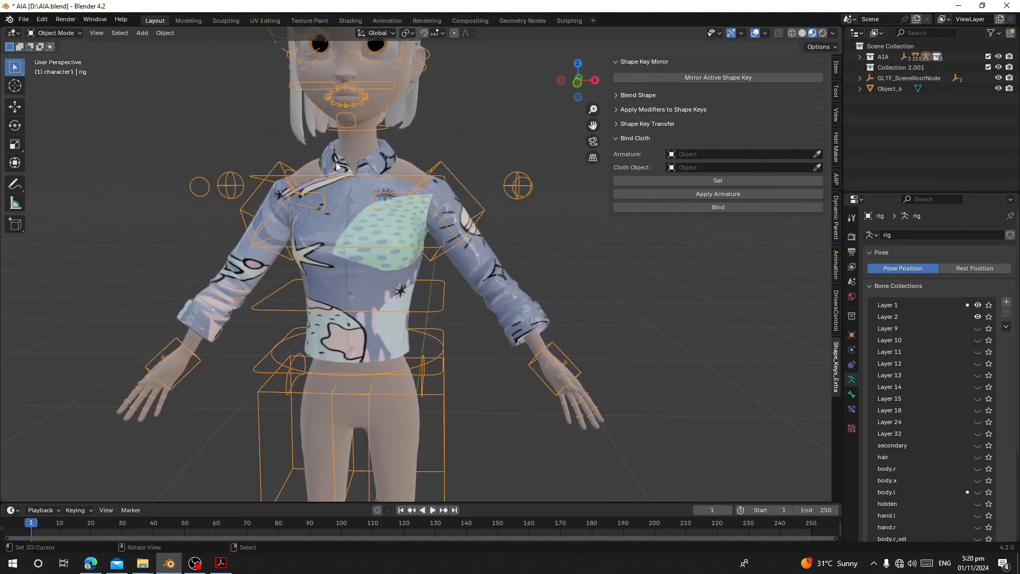
{"action": "middle_click_drag", "start_coordinate": [339, 167], "coordinate": [472, 156]}
{"action": "left_click", "coordinate": [818, 154]}
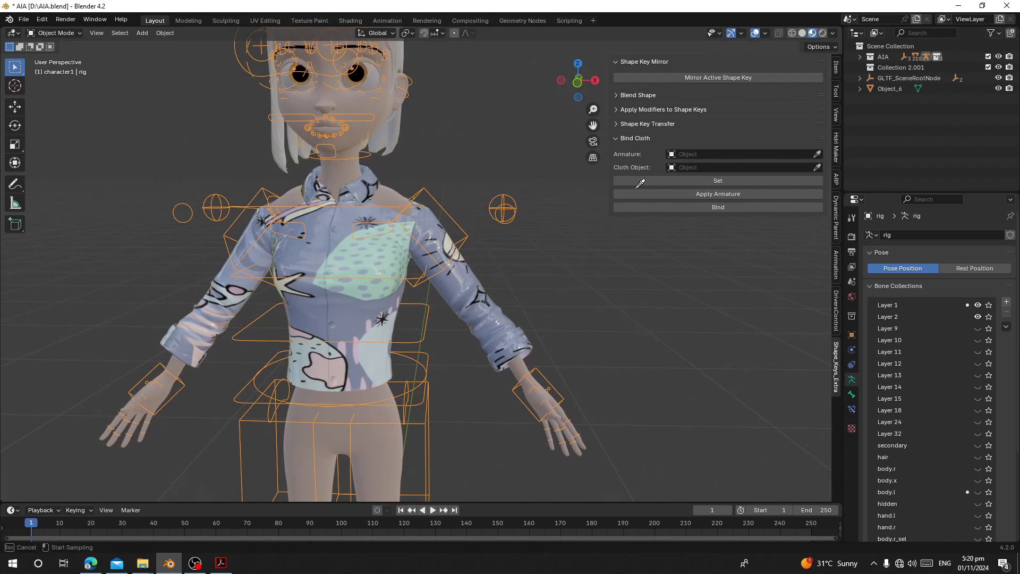
{"action": "left_click", "coordinate": [505, 194]}
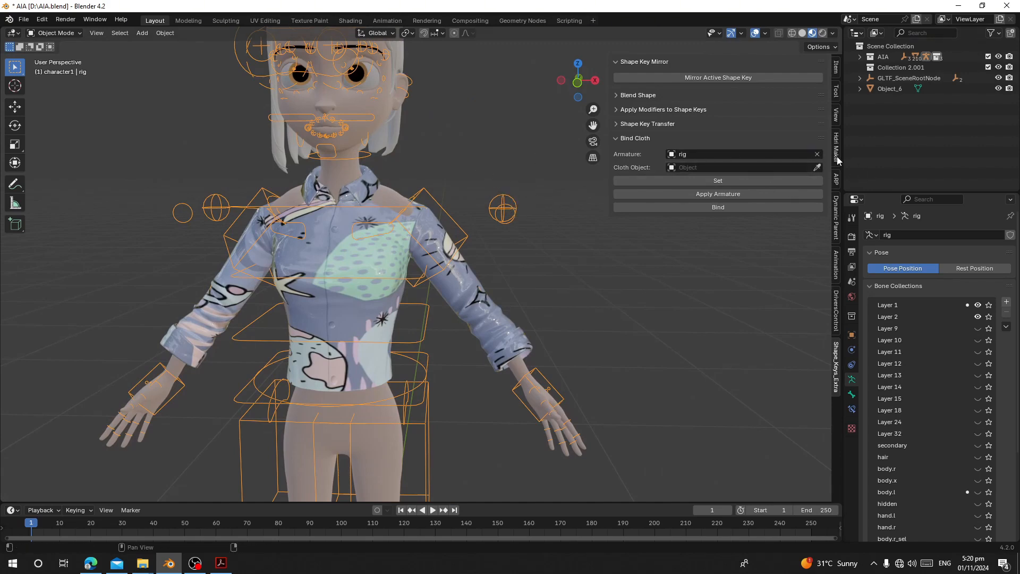
{"action": "left_click", "coordinate": [818, 168]}
{"action": "left_click", "coordinate": [326, 246]}
{"action": "key", "text": "KP_1"}
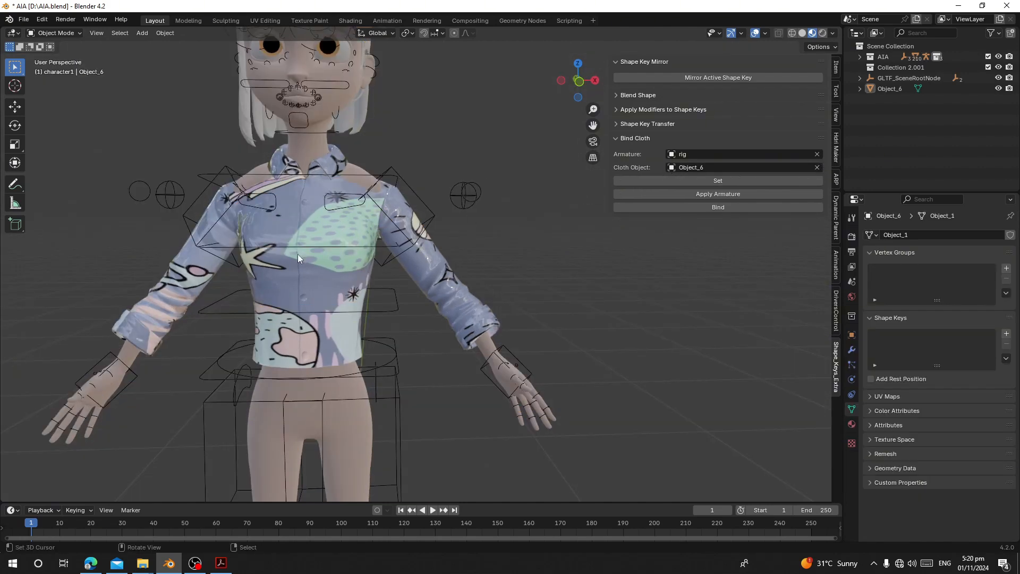
{"action": "left_click", "coordinate": [667, 181]}
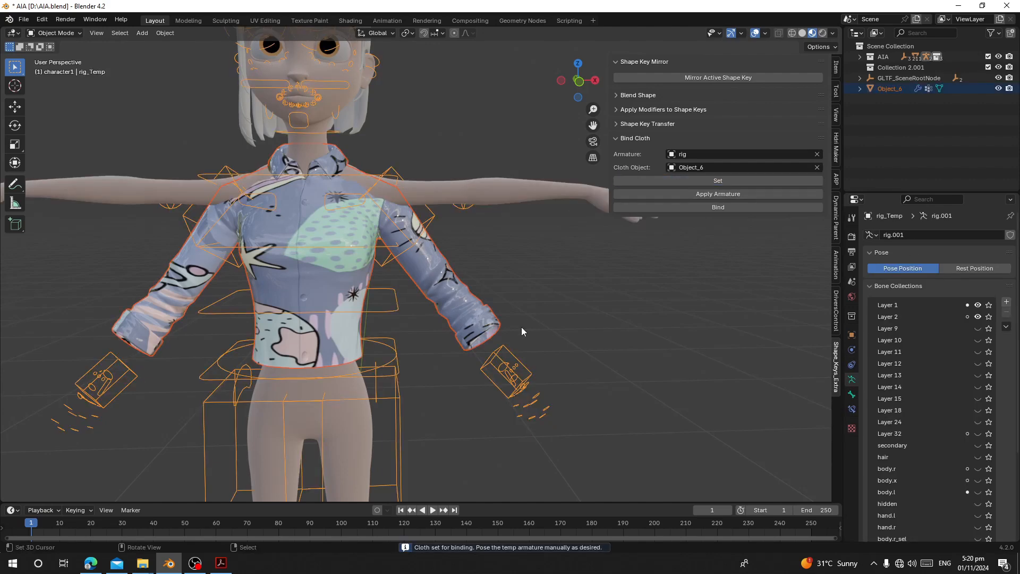
Select the temporary armature rig_Temp alone and switch it to Pose Mode.
{"action": "scroll", "coordinate": [521, 326], "scroll_direction": "down", "scroll_amount": 5}
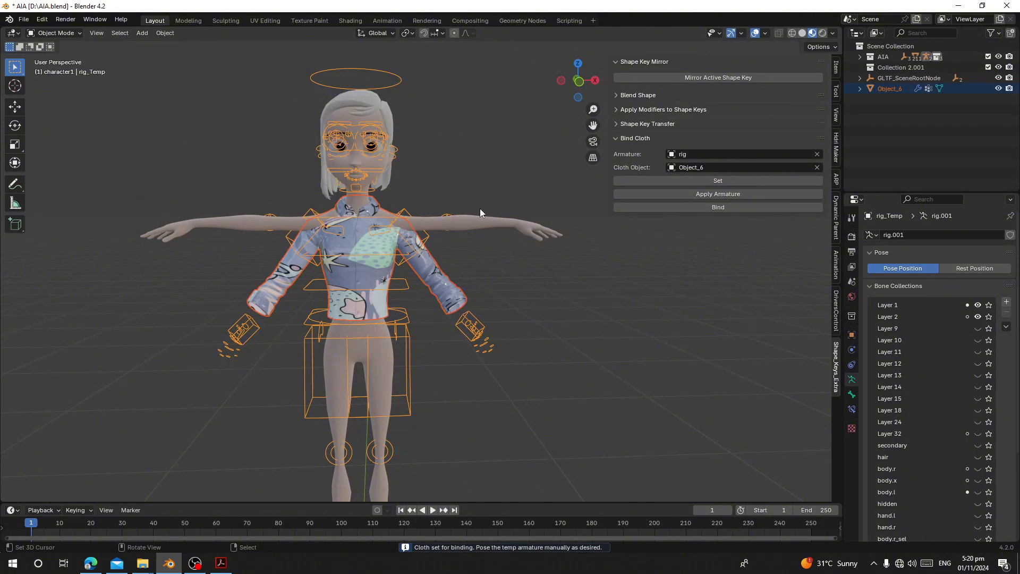
{"action": "middle_click_drag", "start_coordinate": [423, 259], "coordinate": [460, 243]}
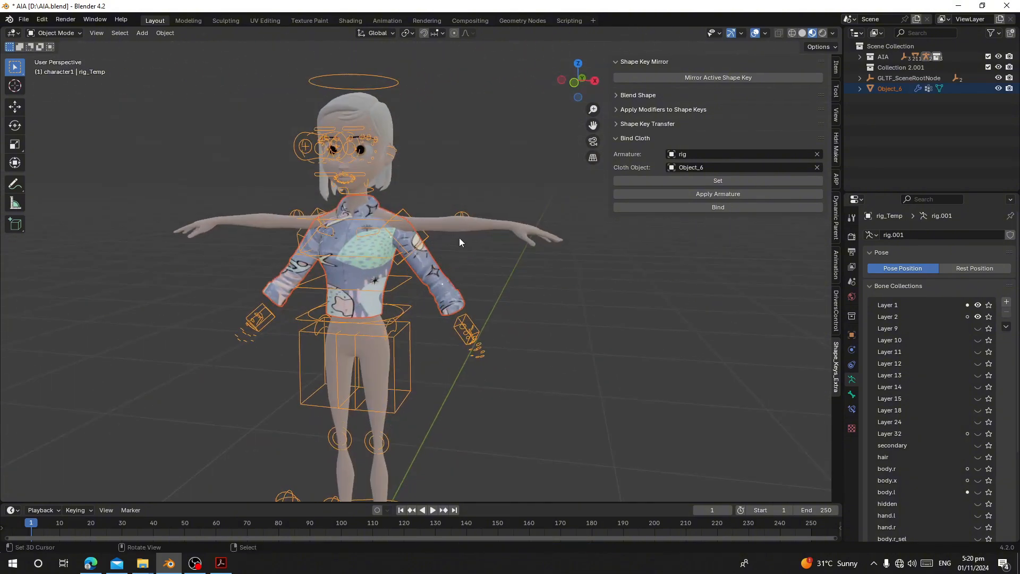
{"action": "left_click", "coordinate": [464, 327]}
{"action": "scroll", "coordinate": [464, 329], "scroll_direction": "up", "scroll_amount": 2}
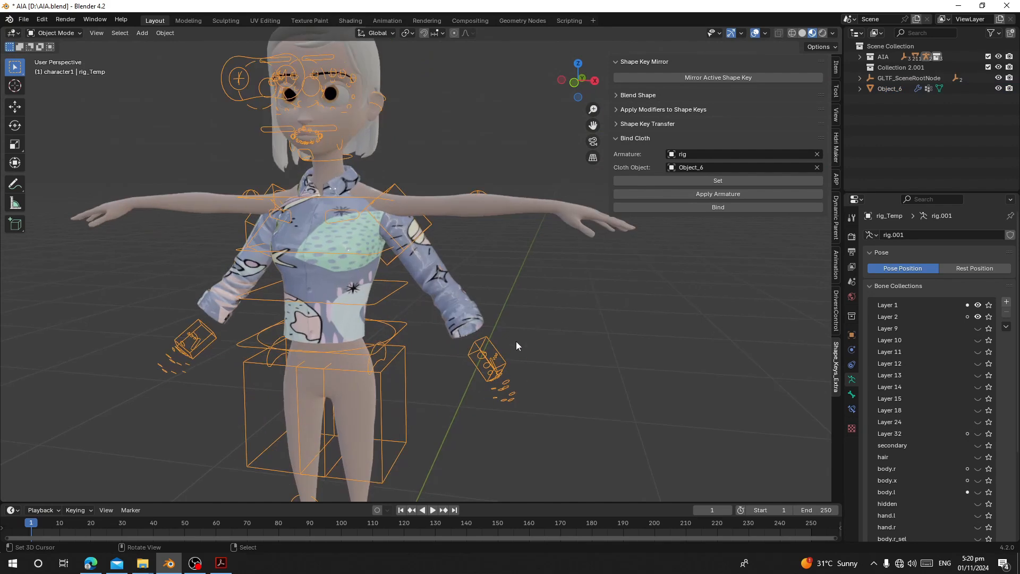
{"action": "left_click", "coordinate": [54, 33]}
{"action": "left_click", "coordinate": [56, 68]}
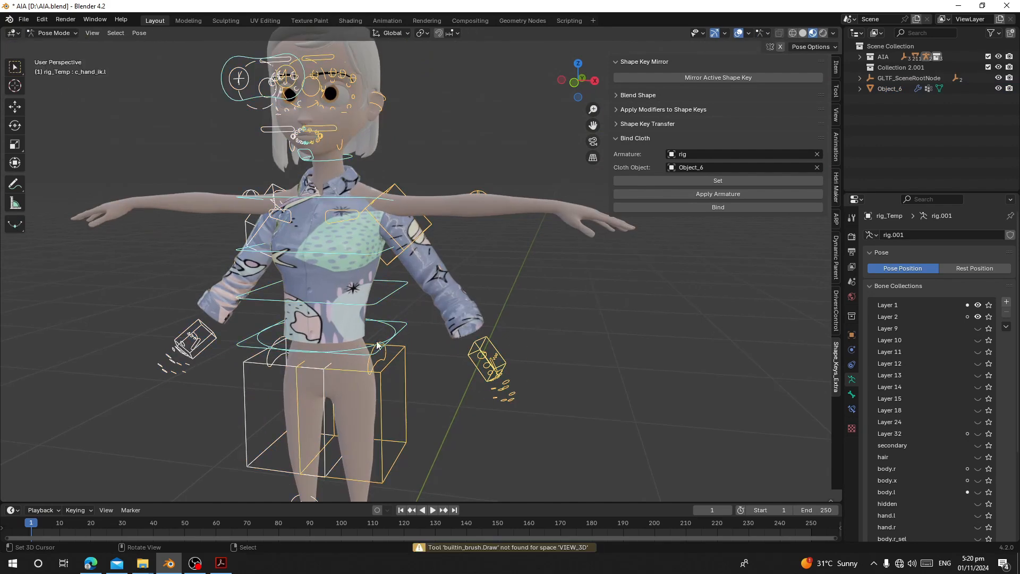
Select the temporary rig's left hand IK control in front view and turn on X-axis mirroring for posing.
{"action": "left_click", "coordinate": [492, 339]}
{"action": "key", "text": "KP_1"}
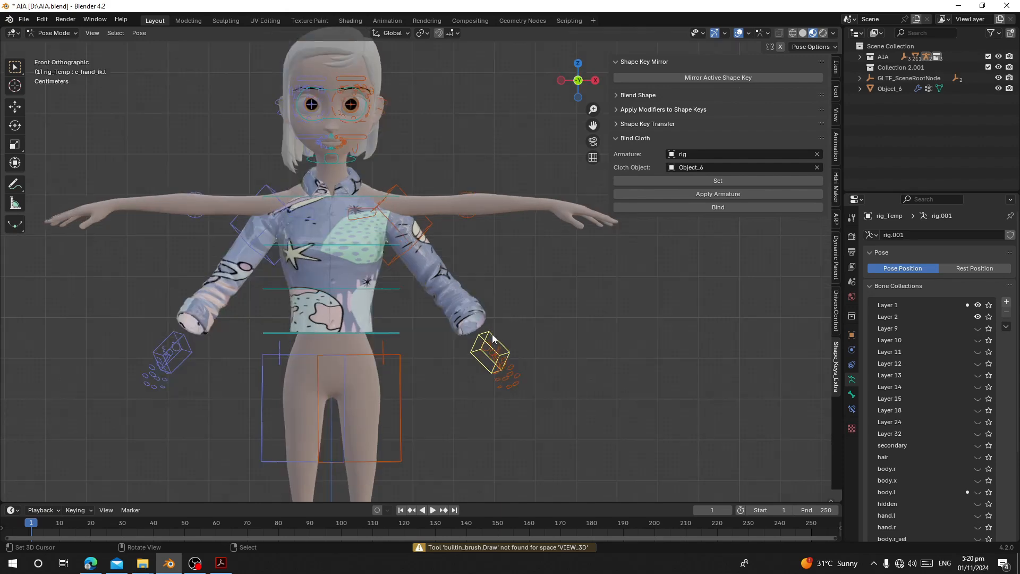
{"action": "key", "text": "g"}
{"action": "right_click", "coordinate": [541, 269]}
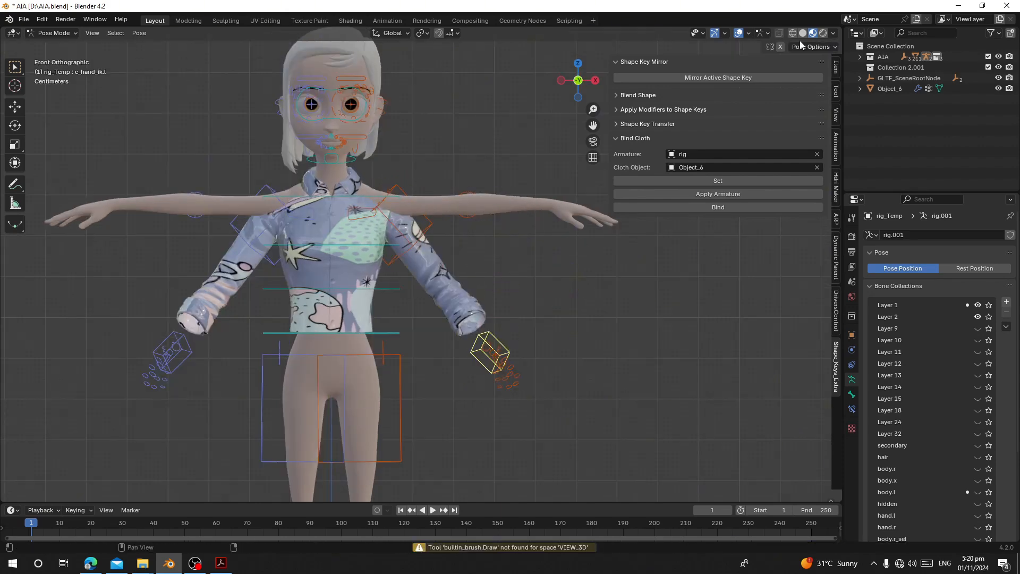
{"action": "left_click", "coordinate": [780, 47]}
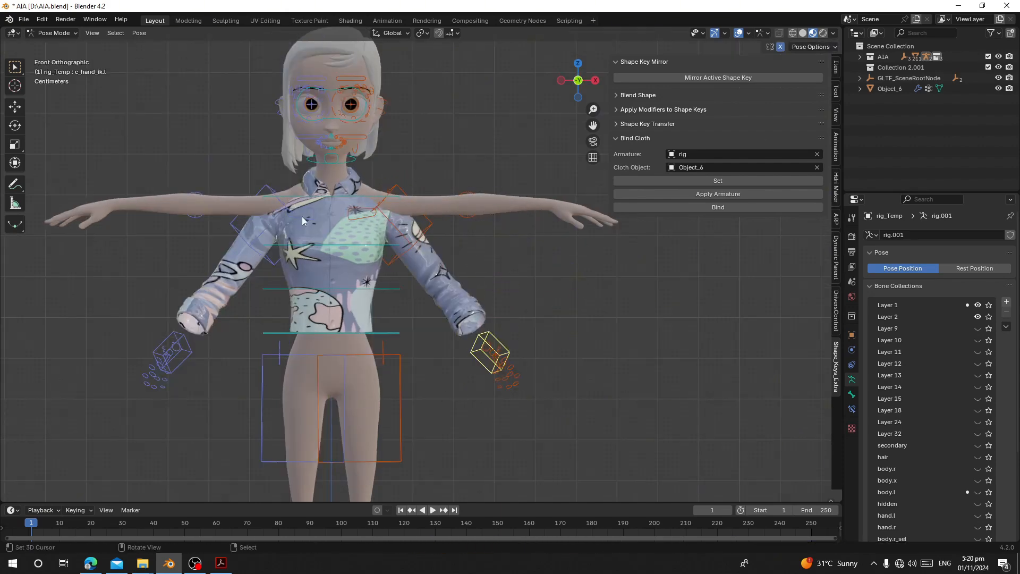
Raise the left hand control towards the outstretched arm's height, and rotate it about 38° in side view.
{"action": "key", "text": "g"}
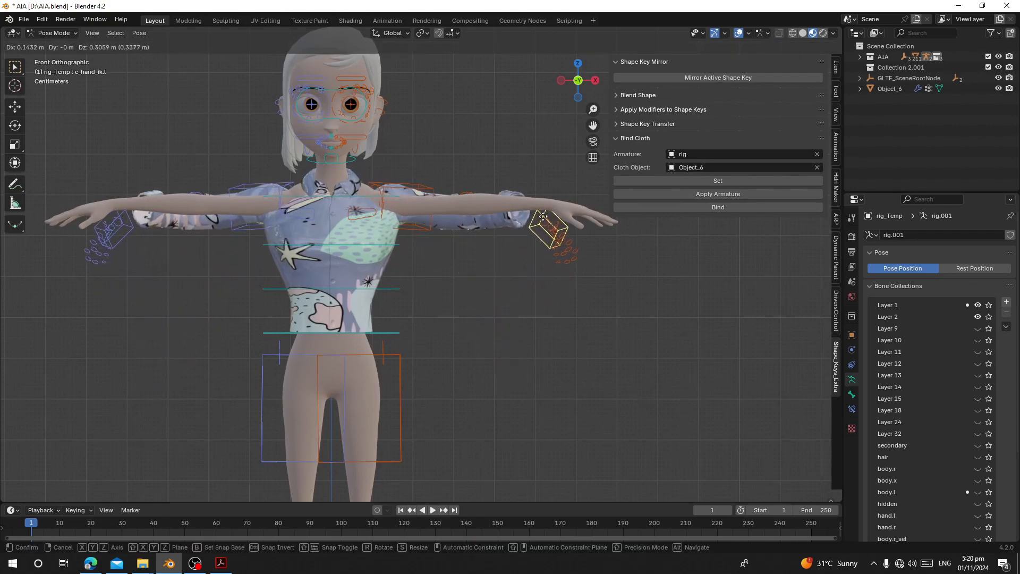
{"action": "left_click", "coordinate": [542, 228]}
{"action": "middle_click_drag", "start_coordinate": [542, 228], "coordinate": [414, 247]}
{"action": "key", "text": "r"}
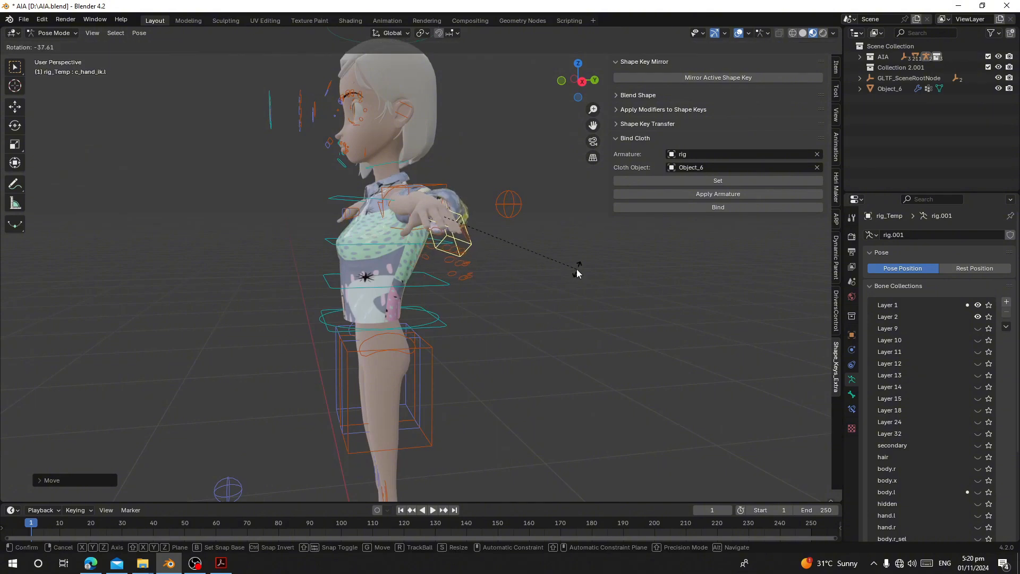
{"action": "left_click", "coordinate": [576, 271]}
Shift the left hand control into line with the body's hand in depth and height, and rotate it about 33°.
{"action": "middle_click_drag", "start_coordinate": [577, 271], "coordinate": [466, 290]}
{"action": "key", "text": "g"}
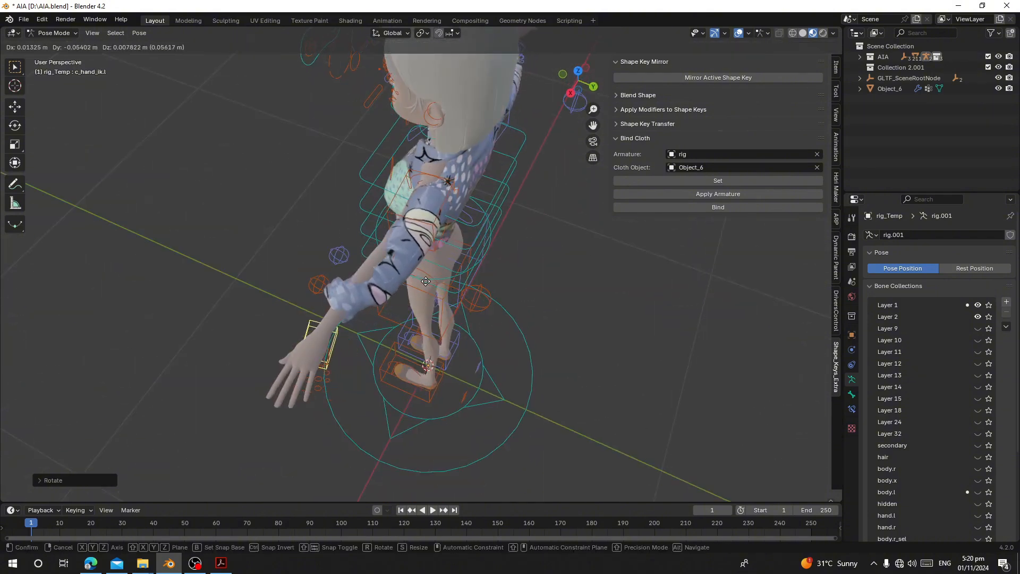
{"action": "left_click", "coordinate": [397, 332]}
{"action": "middle_click_drag", "start_coordinate": [397, 333], "coordinate": [616, 272]}
{"action": "key", "text": "g"}
{"action": "left_click", "coordinate": [492, 275]}
{"action": "key", "text": "g"}
{"action": "left_click", "coordinate": [530, 330]}
{"action": "key", "text": "r"}
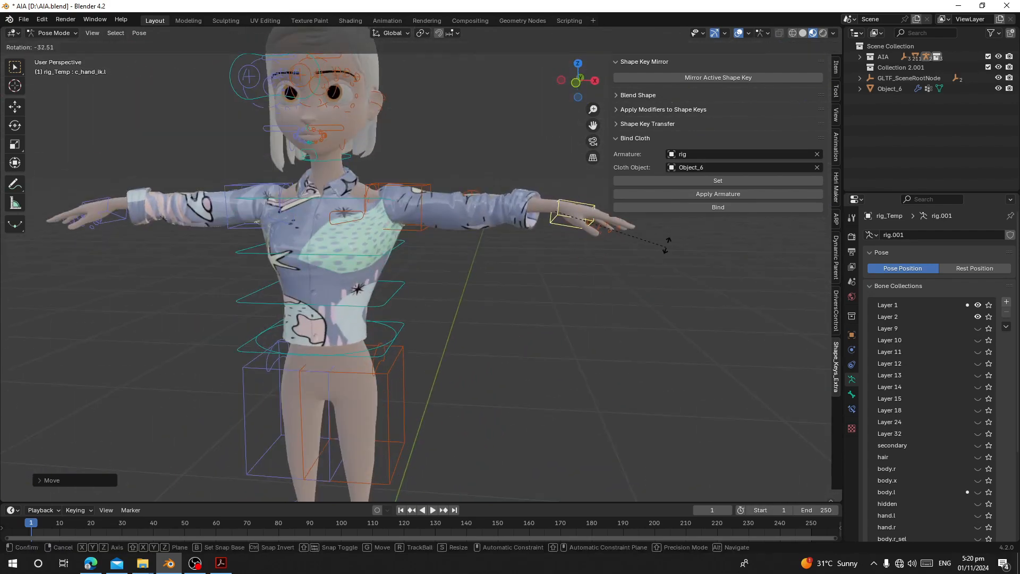
{"action": "left_click", "coordinate": [665, 244]}
Fine-tune the left hand control's position and rotation so the sleeves wrap around the outstretched forearms.
{"action": "middle_click_drag", "start_coordinate": [665, 244], "coordinate": [457, 234]}
{"action": "key", "text": "g"}
{"action": "left_click", "coordinate": [556, 236]}
{"action": "key", "text": "g"}
{"action": "middle_click_drag", "start_coordinate": [530, 221], "coordinate": [510, 276]}
{"action": "key", "text": "r"}
{"action": "left_click", "coordinate": [349, 296]}
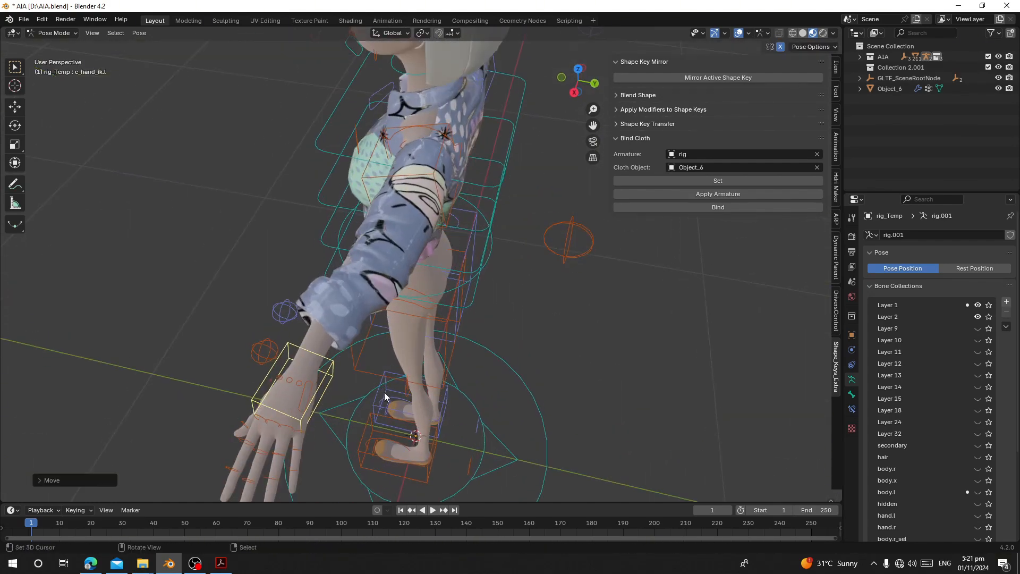
{"action": "middle_click_drag", "start_coordinate": [385, 392], "coordinate": [520, 398]}
{"action": "key", "text": "r"}
{"action": "left_click", "coordinate": [642, 443]}
{"action": "middle_click_drag", "start_coordinate": [642, 444], "coordinate": [457, 234]}
Rotate the left shoulder control c_shoulder.l slightly to align the shirt's shoulders with the body.
{"action": "key", "text": "r"}
{"action": "left_click", "coordinate": [425, 393]}
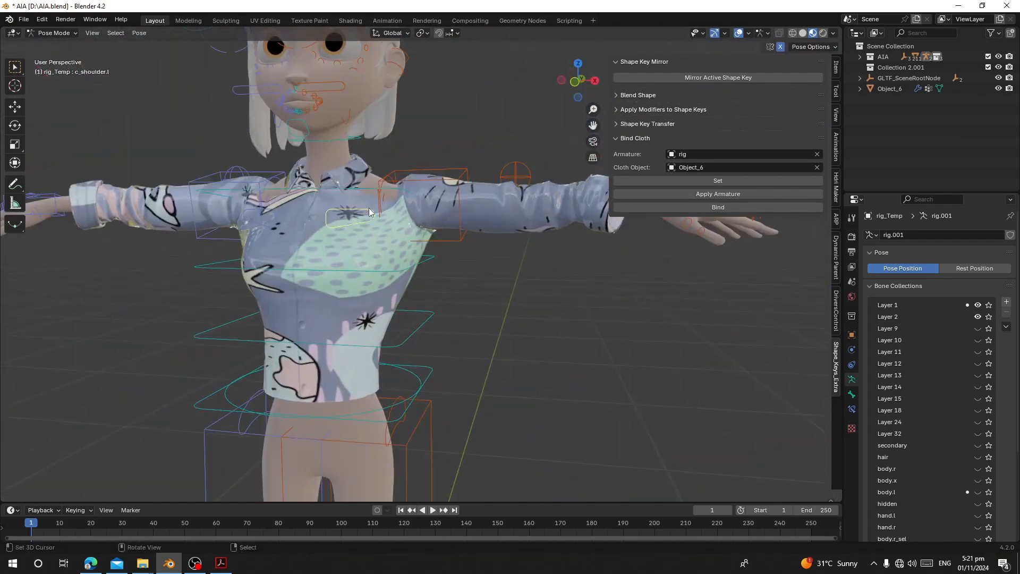
{"action": "scroll", "coordinate": [404, 229], "scroll_direction": "down", "scroll_amount": 1}
{"action": "right_click", "coordinate": [380, 220]}
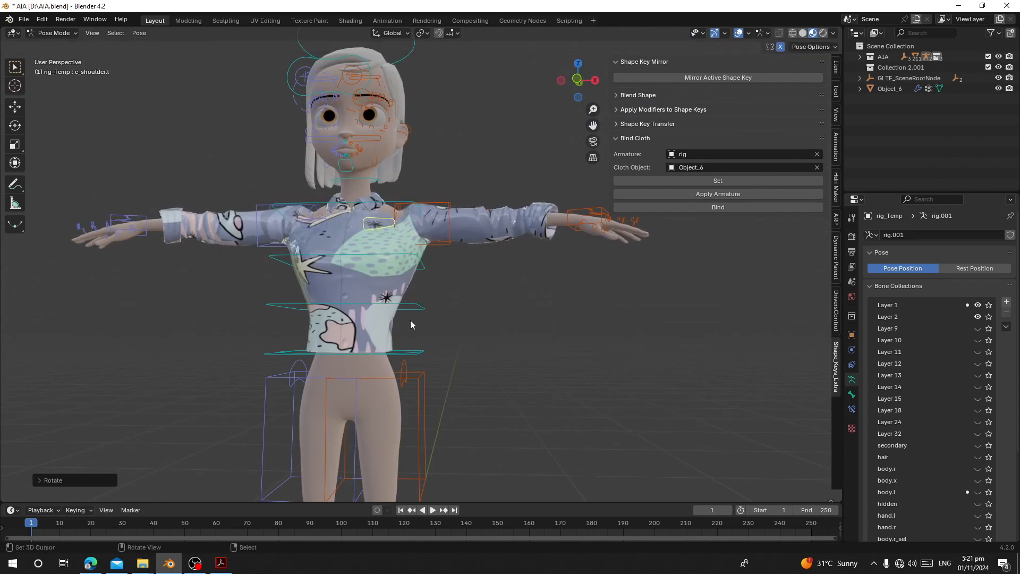
{"action": "scroll", "coordinate": [410, 320], "scroll_direction": "down", "scroll_amount": 3}
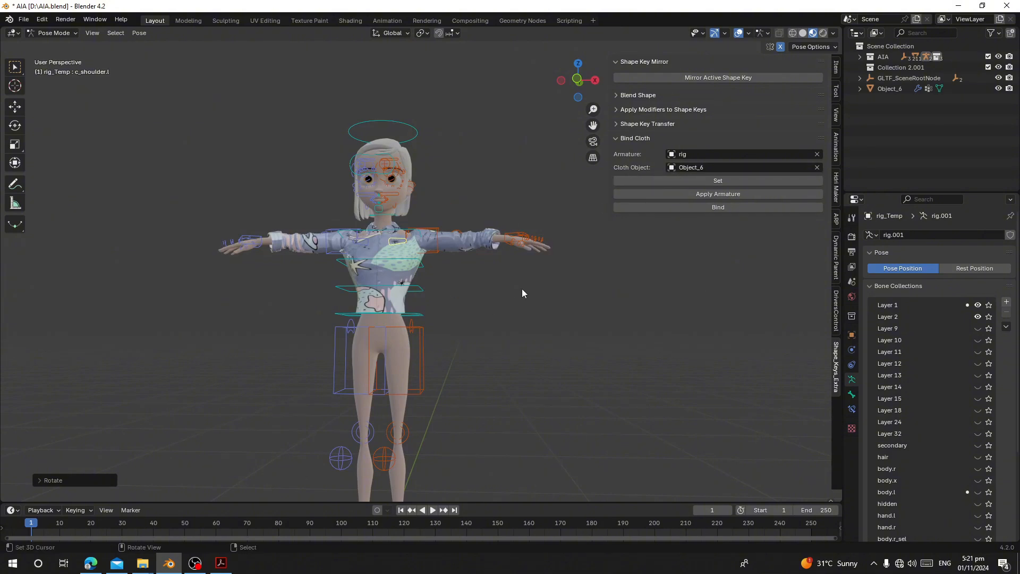
{"action": "left_click", "coordinate": [506, 233]}
{"action": "middle_click_drag", "start_coordinate": [378, 262], "coordinate": [409, 287]}
{"action": "left_click", "coordinate": [381, 219]}
{"action": "key", "text": "r"}
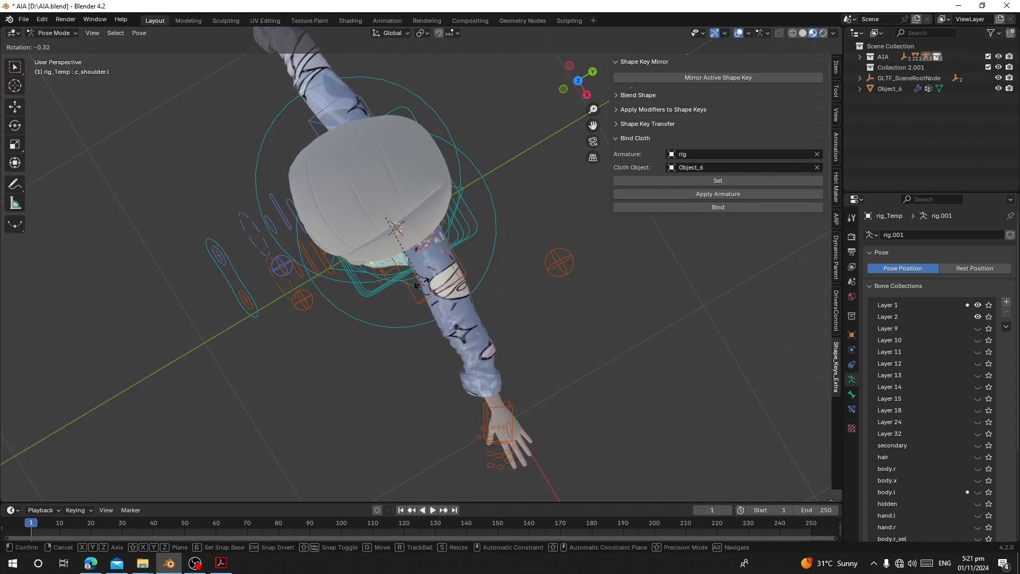
{"action": "left_click", "coordinate": [423, 286]}
{"action": "middle_click_drag", "start_coordinate": [416, 291], "coordinate": [553, 192]}
Apply the posed temporary armature to the shirt with the Bind Cloth tool.
{"action": "left_click", "coordinate": [553, 204]}
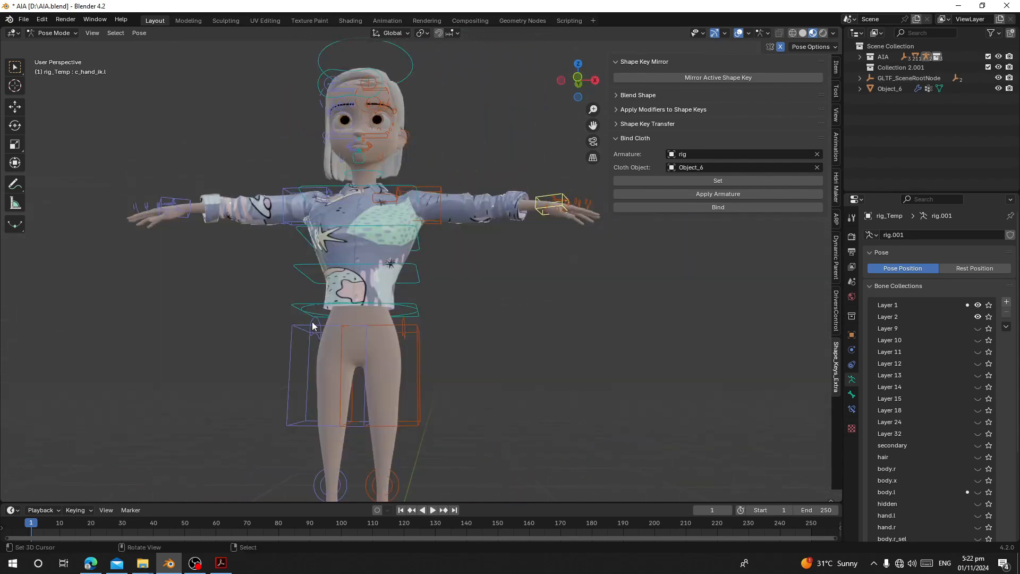
{"action": "left_click", "coordinate": [681, 197]}
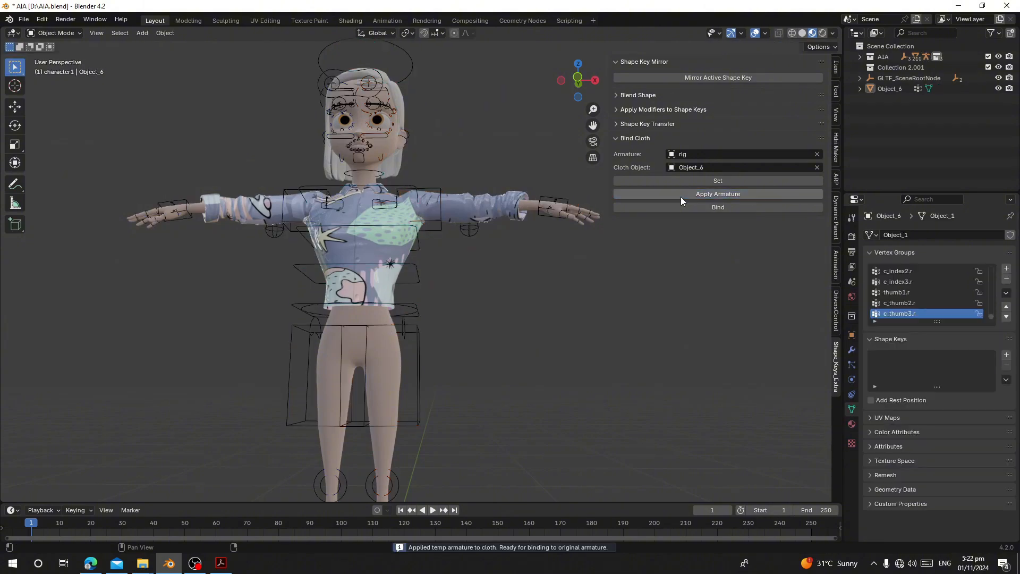
{"action": "middle_click_drag", "start_coordinate": [563, 237], "coordinate": [559, 317]}
Switch the original rig to Pose Mode and test-move the left hand control against the shirt, cancelling each move.
{"action": "left_click", "coordinate": [563, 208]}
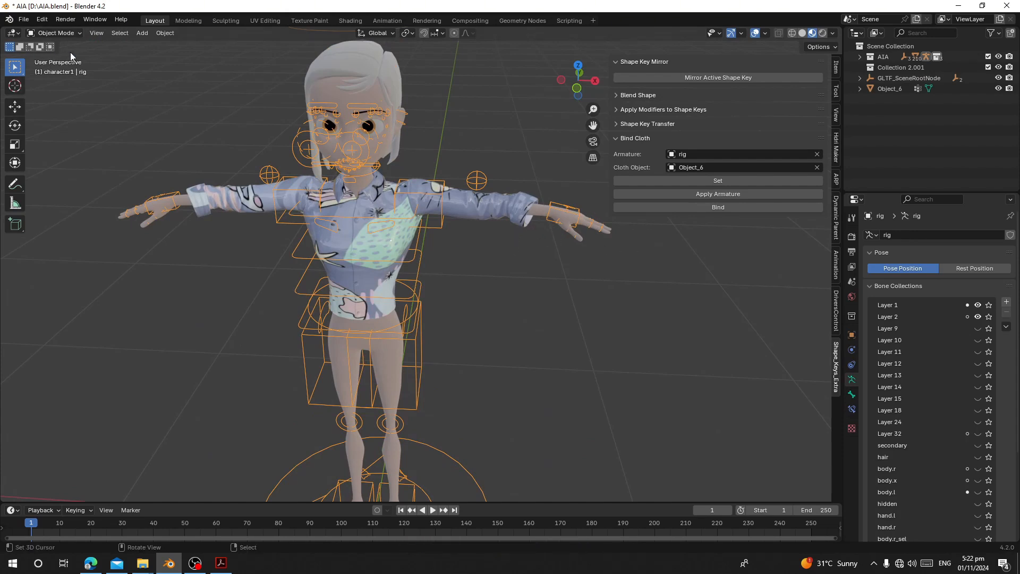
{"action": "left_click", "coordinate": [60, 33]}
{"action": "left_click", "coordinate": [88, 70]}
{"action": "key", "text": "g"}
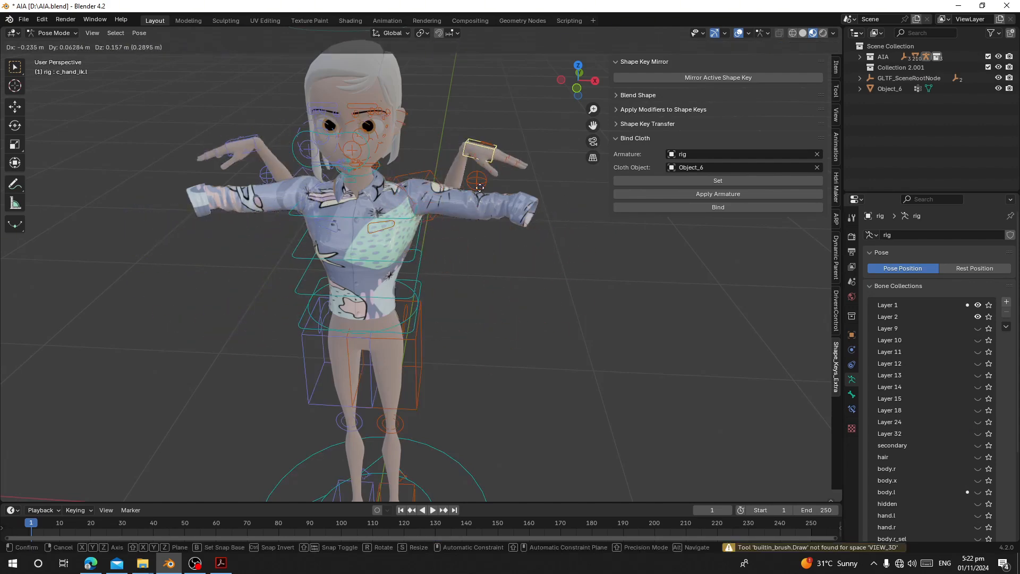
{"action": "right_click", "coordinate": [354, 373]}
{"action": "middle_click_drag", "start_coordinate": [405, 250], "coordinate": [380, 172]}
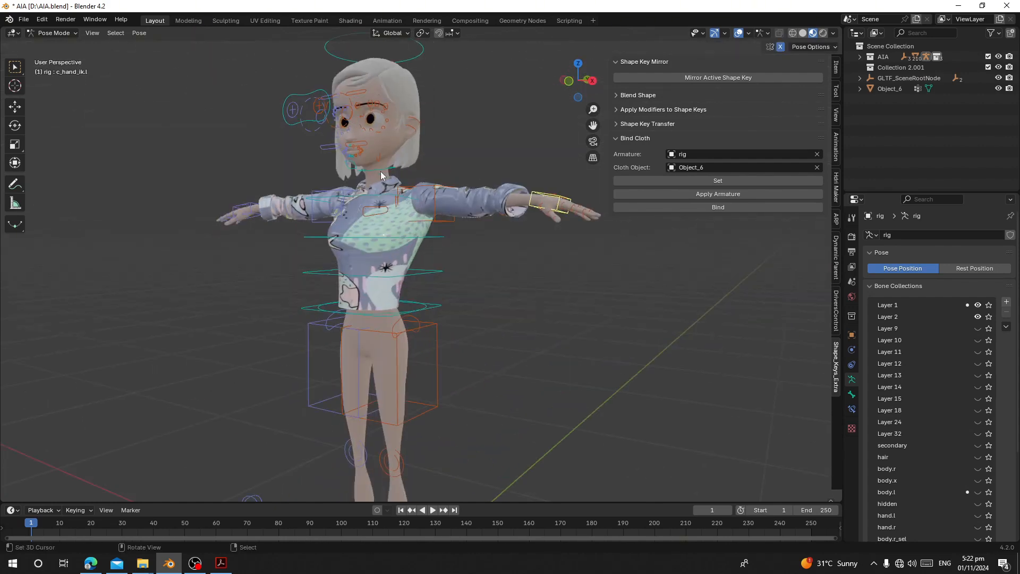
{"action": "key", "text": "g"}
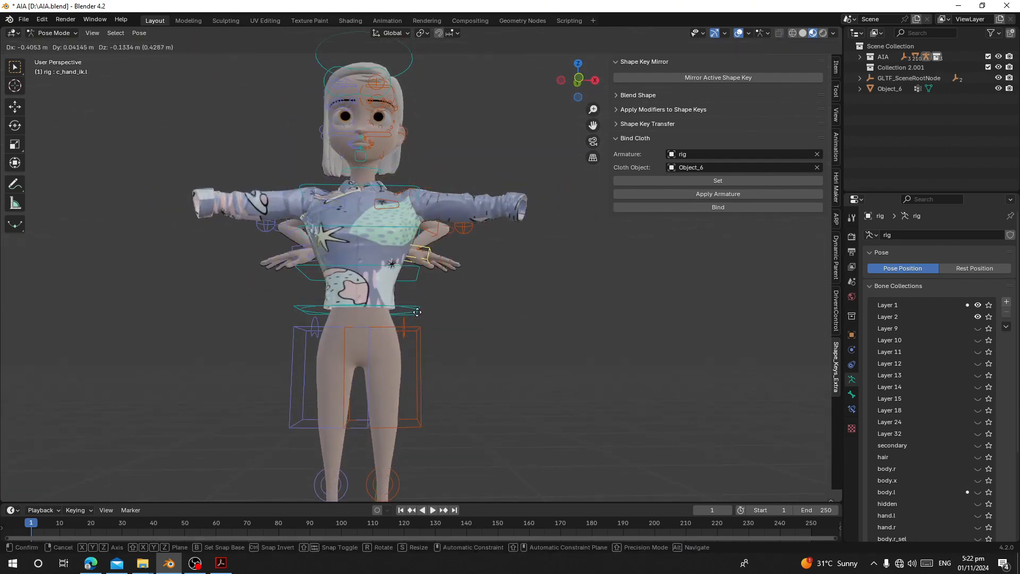
{"action": "right_click", "coordinate": [421, 448]}
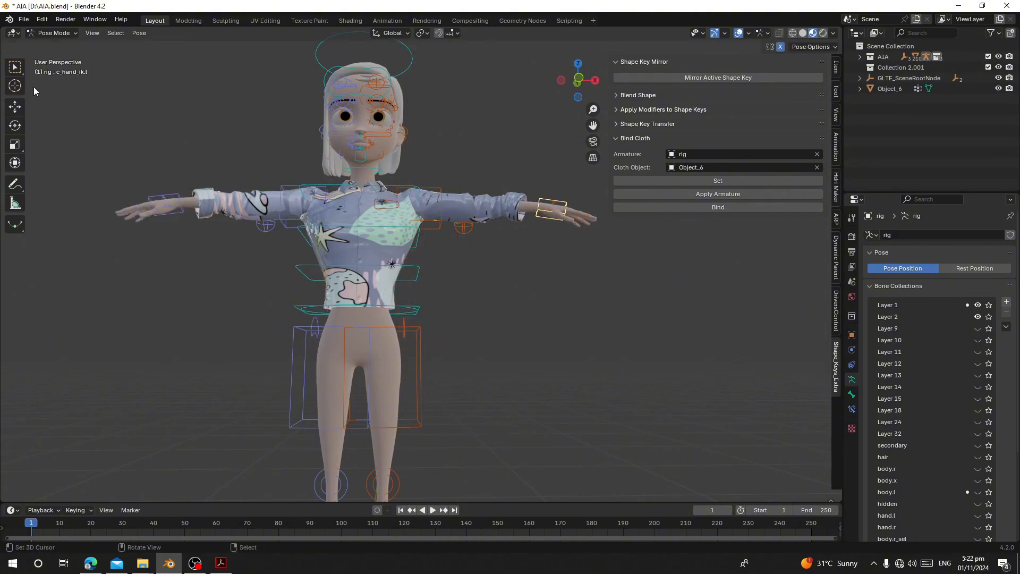
Return the rig to Object Mode and bind the shirt to the original armature.
{"action": "left_click", "coordinate": [57, 45]}
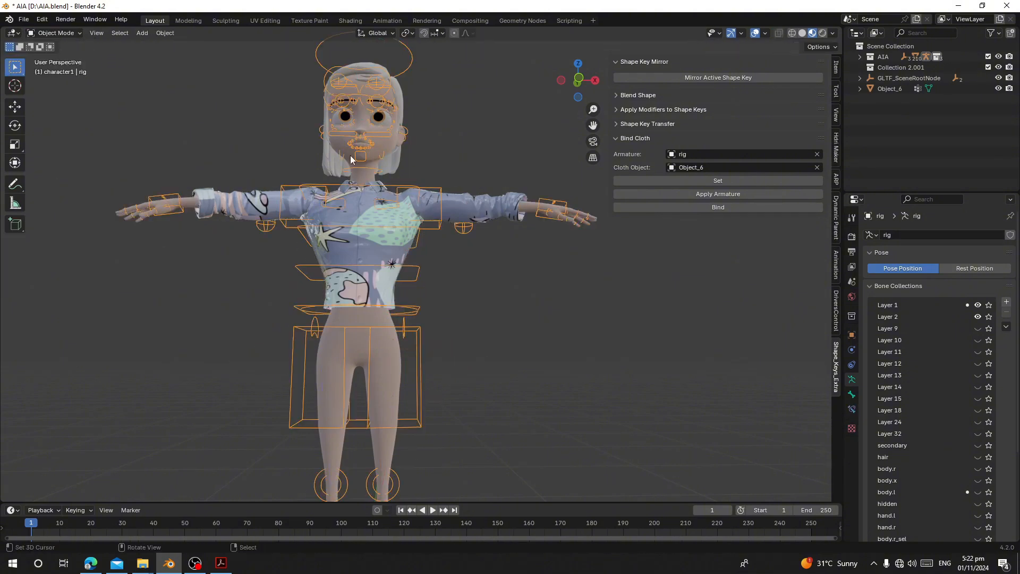
{"action": "left_click", "coordinate": [710, 207]}
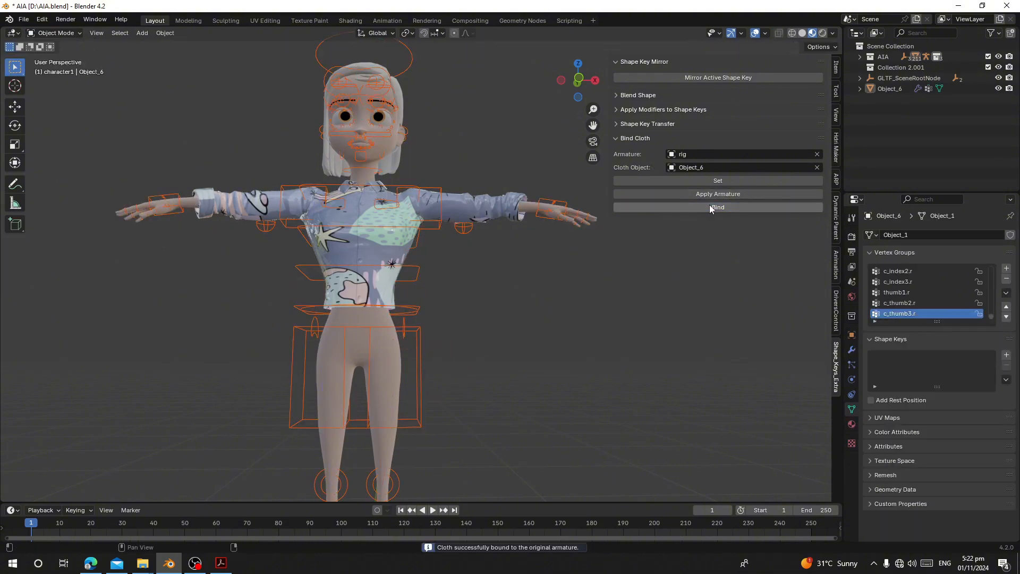
Switch the original rig to Pose Mode and test the bound sleeves by lowering the left hand control, cancelling the move.
{"action": "left_click", "coordinate": [550, 205]}
{"action": "left_click", "coordinate": [60, 35]}
{"action": "left_click", "coordinate": [66, 72]}
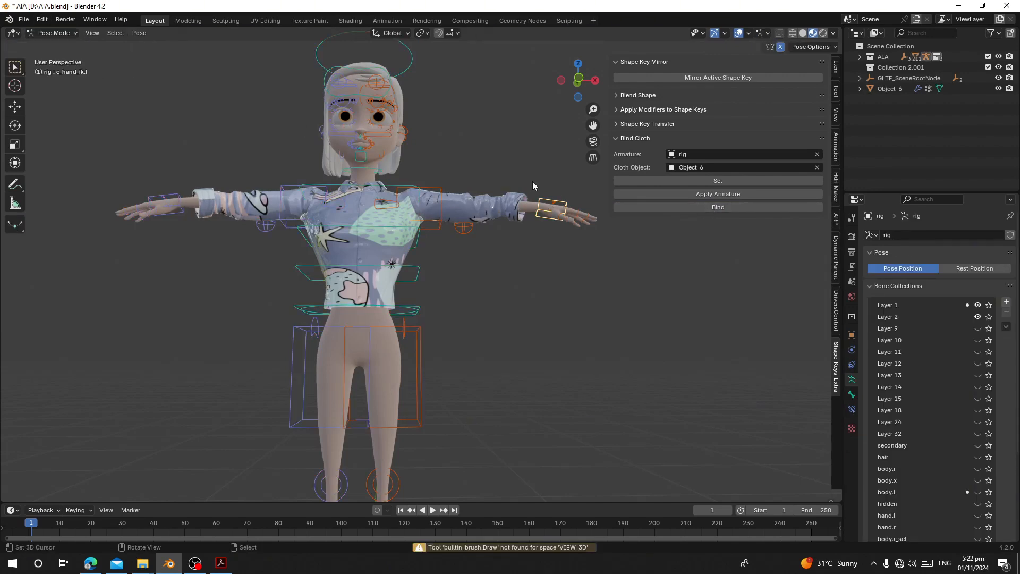
{"action": "key", "text": "g"}
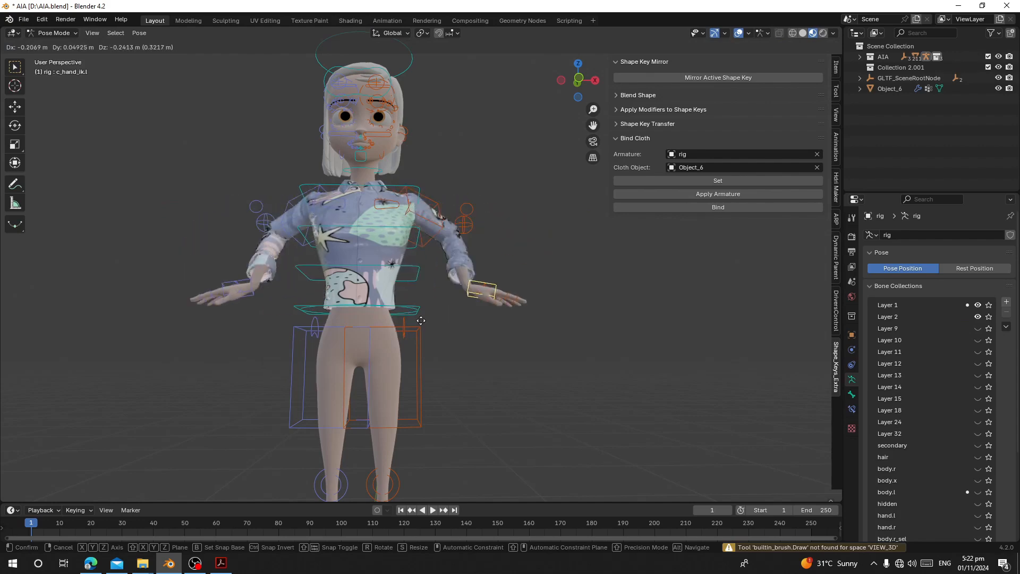
{"action": "key", "text": "Escape"}
Test the shirt's torso deformation by rotating the spine controls c_spine_01.x and c_spine_02.x, cancelling each rotation.
{"action": "right_click", "coordinate": [422, 265]}
{"action": "key", "text": "r"}
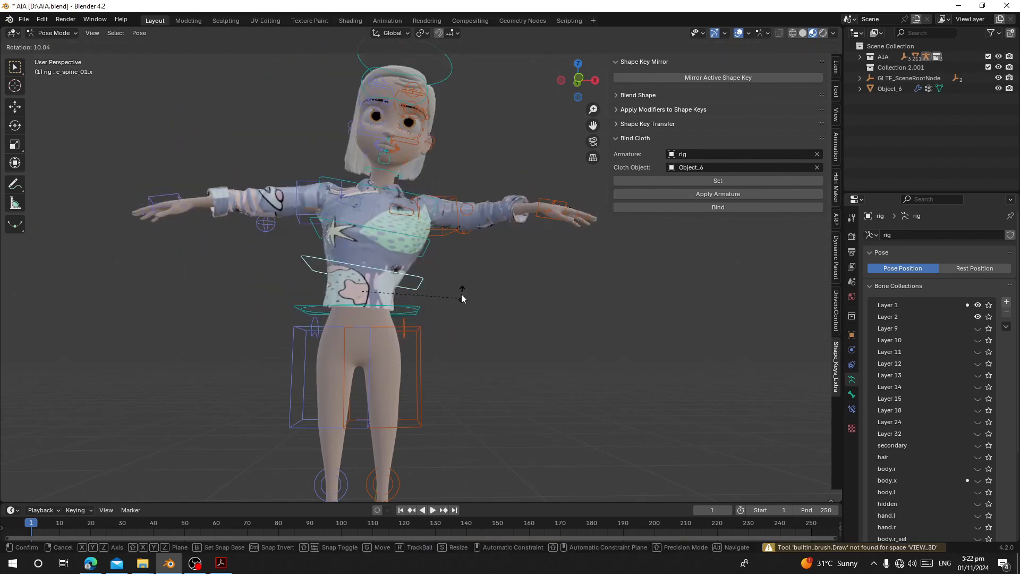
{"action": "right_click", "coordinate": [461, 294]}
{"action": "right_click", "coordinate": [421, 243]}
{"action": "key", "text": "r"}
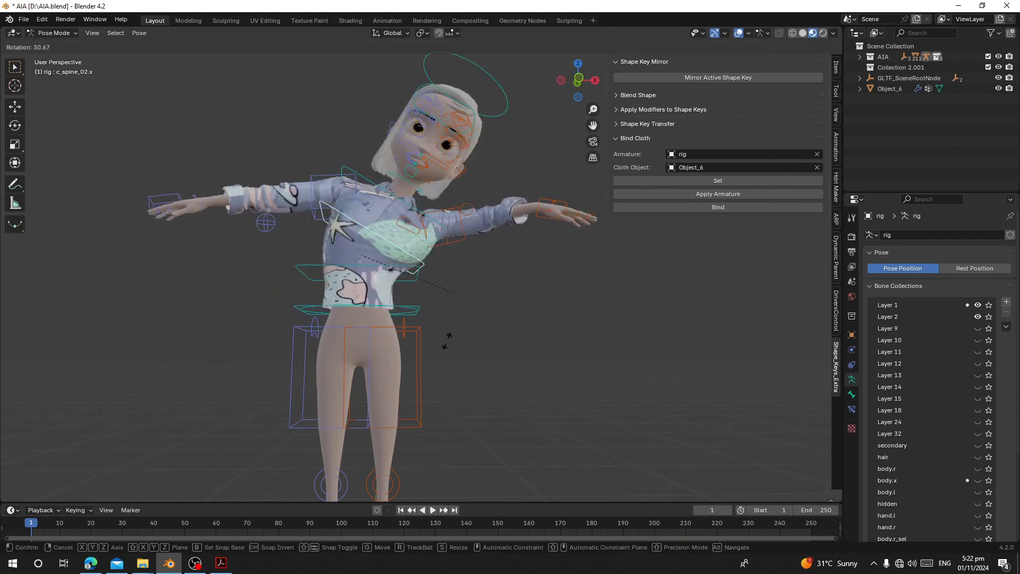
{"action": "key", "text": "Escape"}
Lower the hands to the hips with the left hand control, inspect the shirt's deformation, and undo the pose.
{"action": "right_click", "coordinate": [534, 208]}
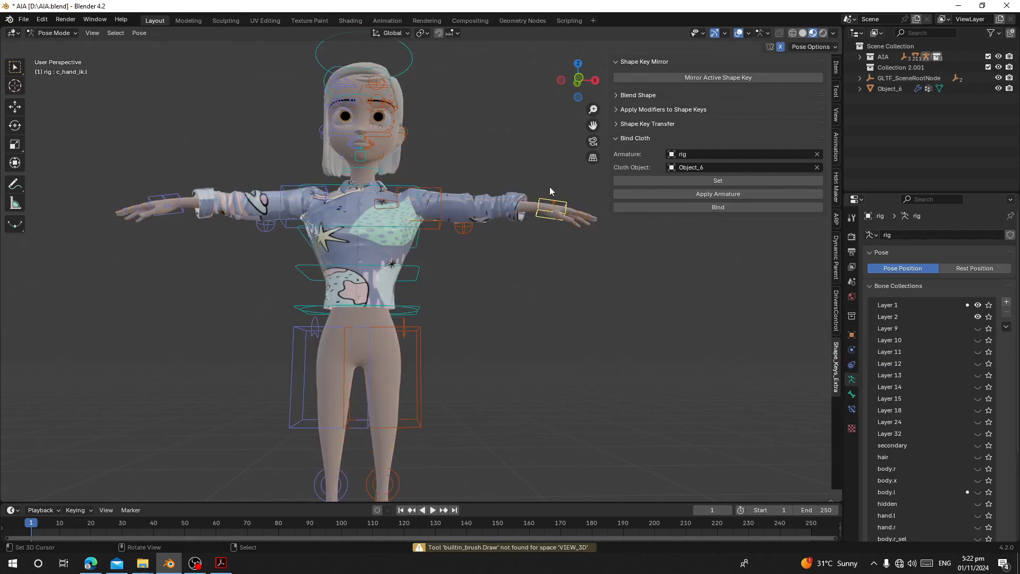
{"action": "key", "text": "g"}
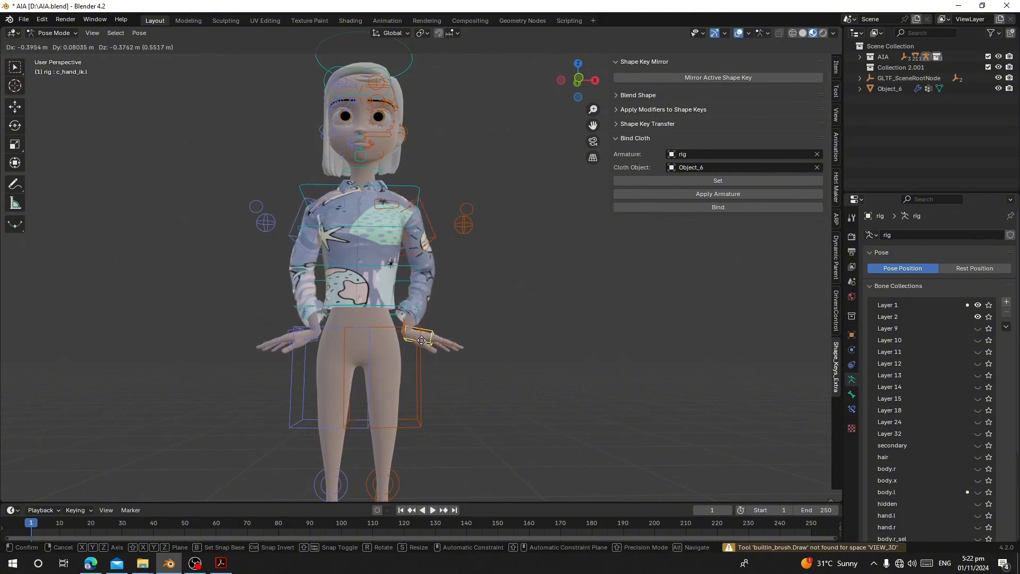
{"action": "left_click", "coordinate": [425, 337]}
{"action": "middle_click_drag", "start_coordinate": [425, 337], "coordinate": [337, 223]}
{"action": "key", "text": "ctrl+z"}
Return to Object Mode, select the shirt, hide the viewport overlays, and switch the shirt to Sculpt Mode.
{"action": "left_click", "coordinate": [53, 33]}
{"action": "left_click", "coordinate": [56, 52]}
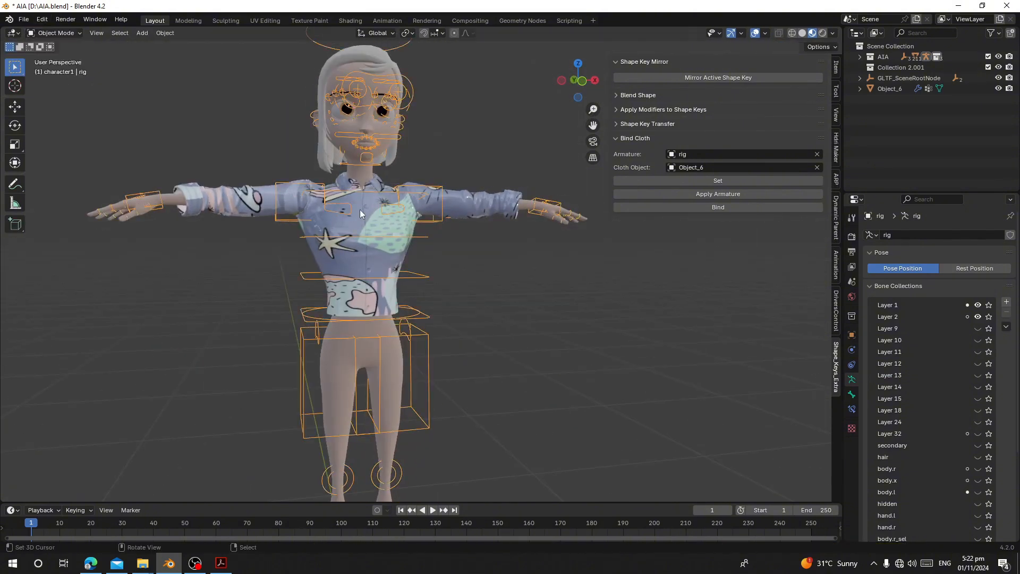
{"action": "left_click", "coordinate": [367, 223]}
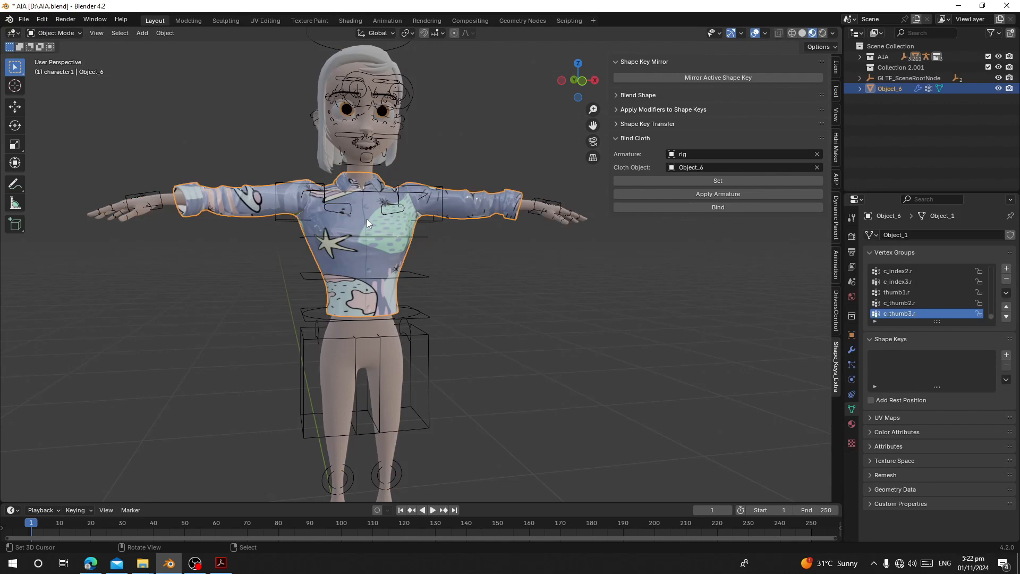
{"action": "left_click", "coordinate": [759, 35]}
{"action": "left_click", "coordinate": [53, 33]}
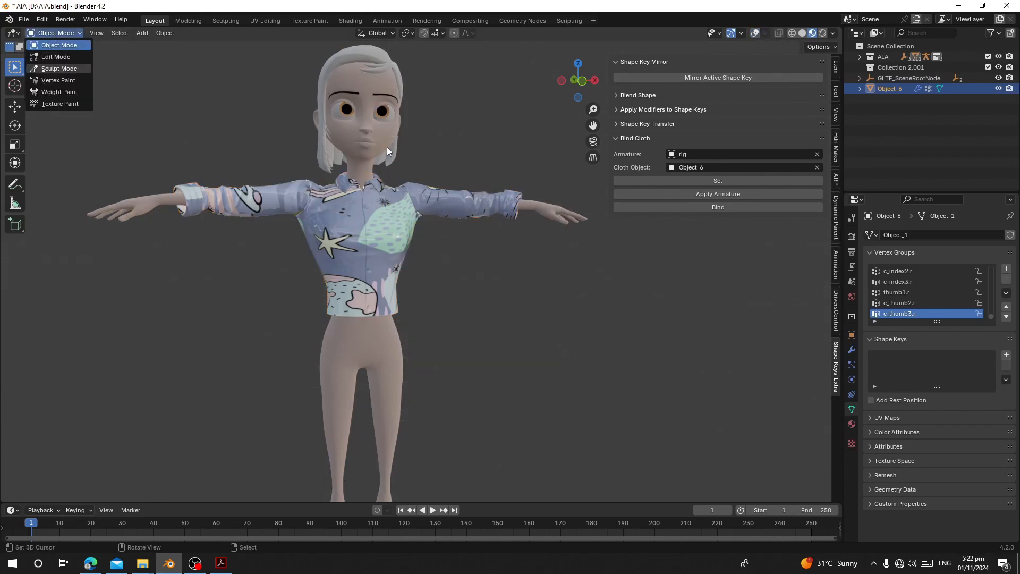
{"action": "left_click", "coordinate": [59, 68]}
Set the Grab brush radius to 226 px and turn on X symmetry for sculpting the shirt.
{"action": "scroll", "coordinate": [375, 182], "scroll_direction": "up", "scroll_amount": 3}
{"action": "mouse_move", "coordinate": [433, 173]}
{"action": "middle_mouse_down", "text": "shift"}
{"action": "mouse_move", "coordinate": [398, 233]}
{"action": "mouse_move", "coordinate": [400, 269]}
{"action": "mouse_move", "coordinate": [420, 249]}
{"action": "mouse_move", "coordinate": [405, 244]}
{"action": "middle_mouse_up", "text": "shift"}
{"action": "scroll", "coordinate": [398, 239], "scroll_direction": "up", "scroll_amount": 4}
{"action": "key", "text": "f"}
{"action": "left_click", "coordinate": [520, 270]}
{"action": "key", "text": "h"}
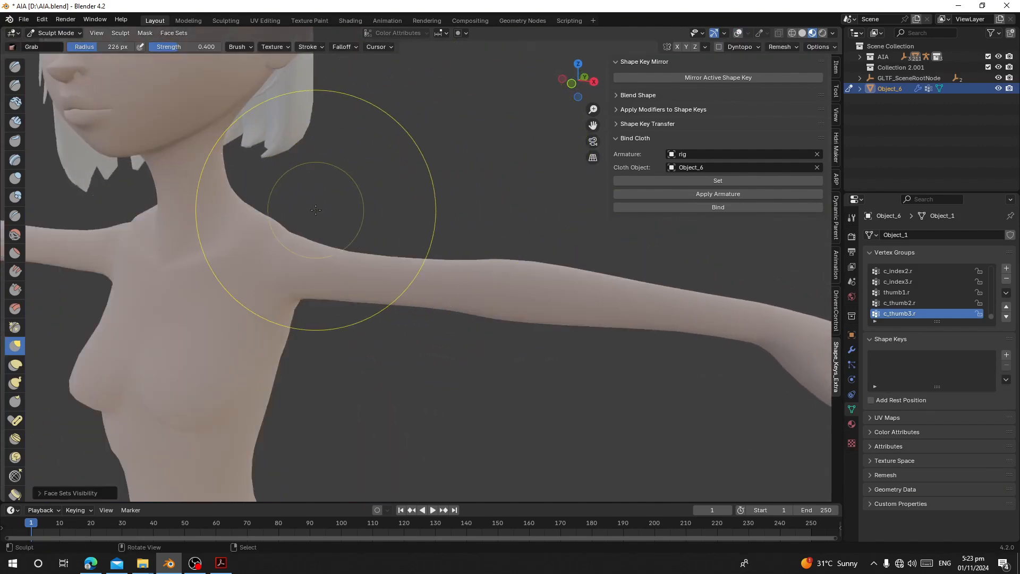
{"action": "key", "text": "ctrl+z"}
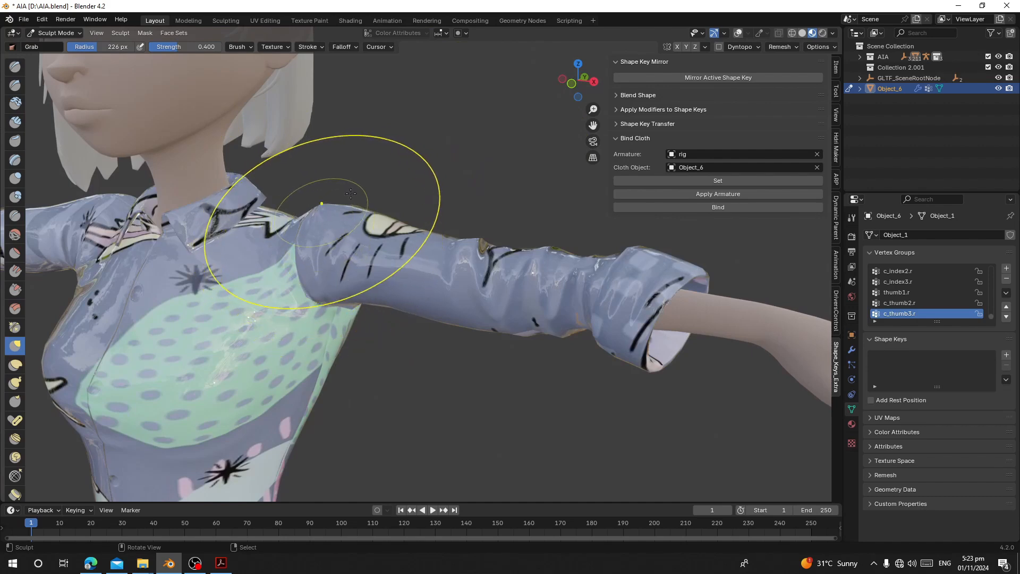
{"action": "left_click", "coordinate": [679, 48]}
Inspect the sleeves and back, and smooth the shirt's front around the chest with a short stroke.
{"action": "scroll", "coordinate": [423, 226], "scroll_direction": "down", "scroll_amount": 4}
{"action": "scroll", "coordinate": [432, 232], "scroll_direction": "up", "scroll_amount": 2}
{"action": "middle_click_drag", "start_coordinate": [422, 226], "coordinate": [404, 236]}
{"action": "scroll", "coordinate": [403, 237], "scroll_direction": "up", "scroll_amount": 2}
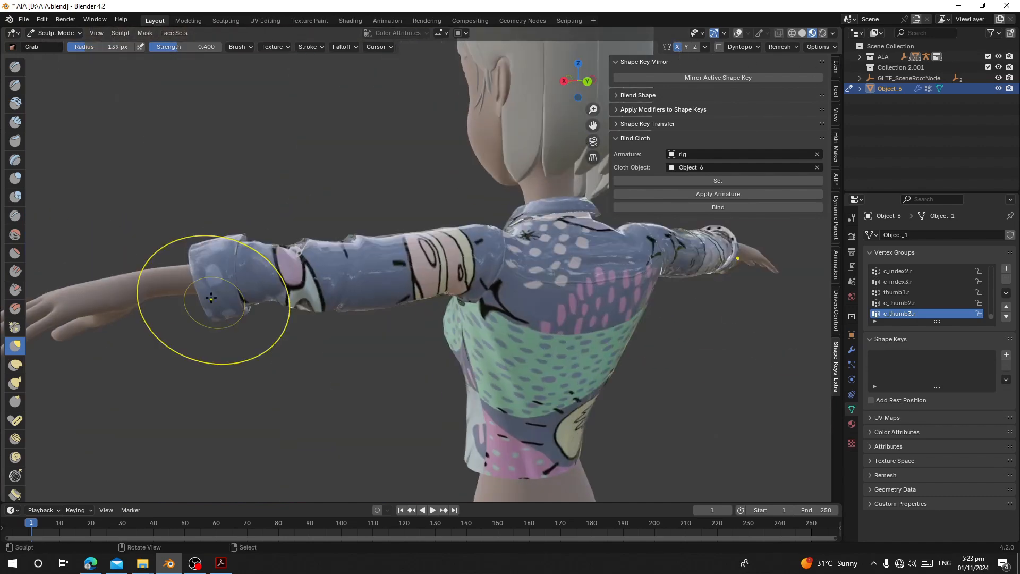
{"action": "scroll", "coordinate": [414, 290], "scroll_direction": "down", "scroll_amount": 2}
{"action": "mouse_move", "coordinate": [211, 298]}
{"action": "middle_mouse_down"}
{"action": "mouse_move", "coordinate": [415, 290]}
{"action": "mouse_move", "coordinate": [317, 273]}
{"action": "middle_mouse_up"}
{"action": "left_click_drag", "start_coordinate": [325, 266], "coordinate": [316, 273], "text": "shift"}
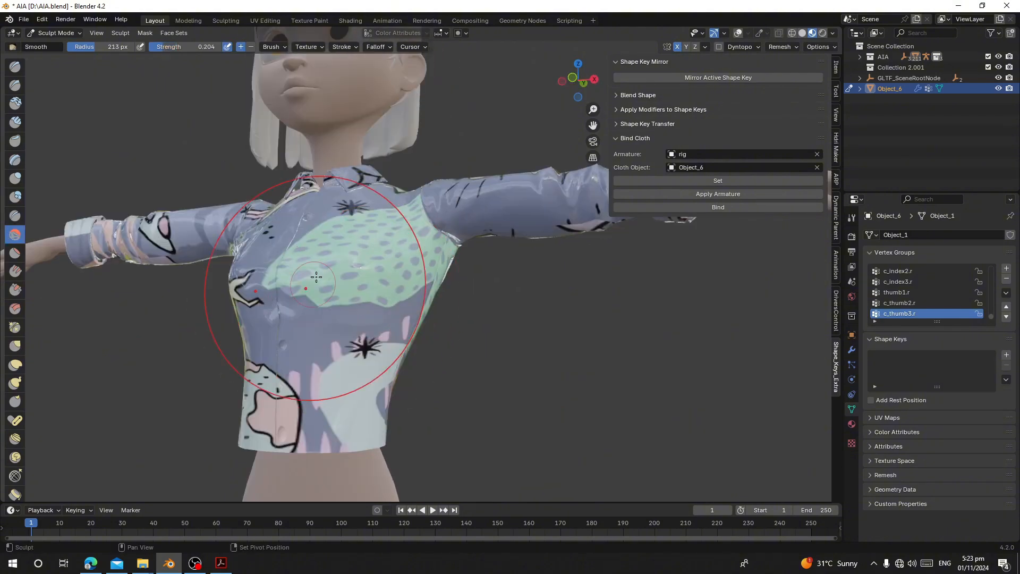
Refine the shirt's fit against the body with short Grab strokes, and set the brush radius to 133 px.
{"action": "scroll", "coordinate": [449, 289], "scroll_direction": "up", "scroll_amount": 2}
{"action": "mouse_move", "coordinate": [317, 273]}
{"action": "middle_mouse_down"}
{"action": "mouse_move", "coordinate": [449, 289]}
{"action": "mouse_move", "coordinate": [420, 295]}
{"action": "middle_mouse_up"}
{"action": "left_click_drag", "start_coordinate": [420, 295], "coordinate": [423, 300]}
{"action": "mouse_move", "coordinate": [423, 300]}
{"action": "middle_mouse_down"}
{"action": "mouse_move", "coordinate": [228, 289]}
{"action": "mouse_move", "coordinate": [476, 228]}
{"action": "mouse_move", "coordinate": [213, 265]}
{"action": "mouse_move", "coordinate": [372, 213]}
{"action": "middle_mouse_up"}
{"action": "scroll", "coordinate": [476, 228], "scroll_direction": "up", "scroll_amount": 1}
{"action": "scroll", "coordinate": [372, 239], "scroll_direction": "down", "scroll_amount": 2}
{"action": "left_click_drag", "start_coordinate": [368, 287], "coordinate": [368, 279]}
{"action": "middle_click_drag", "start_coordinate": [369, 279], "coordinate": [419, 268]}
{"action": "key", "text": "f"}
{"action": "left_click", "coordinate": [433, 266]}
Inspect the shirt's sleeve and side, return it to Object Mode, and show the viewport overlays again.
{"action": "scroll", "coordinate": [432, 266], "scroll_direction": "down", "scroll_amount": 2}
{"action": "mouse_move", "coordinate": [297, 265]}
{"action": "middle_mouse_down"}
{"action": "mouse_move", "coordinate": [390, 257]}
{"action": "mouse_move", "coordinate": [266, 229]}
{"action": "middle_mouse_up"}
{"action": "scroll", "coordinate": [392, 143], "scroll_direction": "down", "scroll_amount": 1}
{"action": "left_click", "coordinate": [56, 32]}
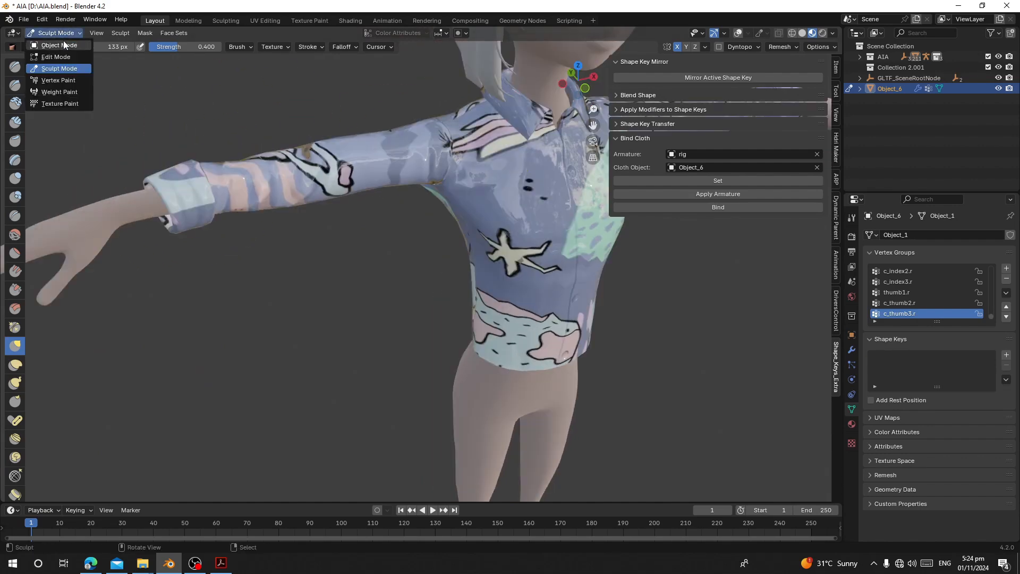
{"action": "left_click", "coordinate": [53, 46]}
{"action": "scroll", "coordinate": [464, 203], "scroll_direction": "down", "scroll_amount": 3}
{"action": "left_click", "coordinate": [757, 34]}
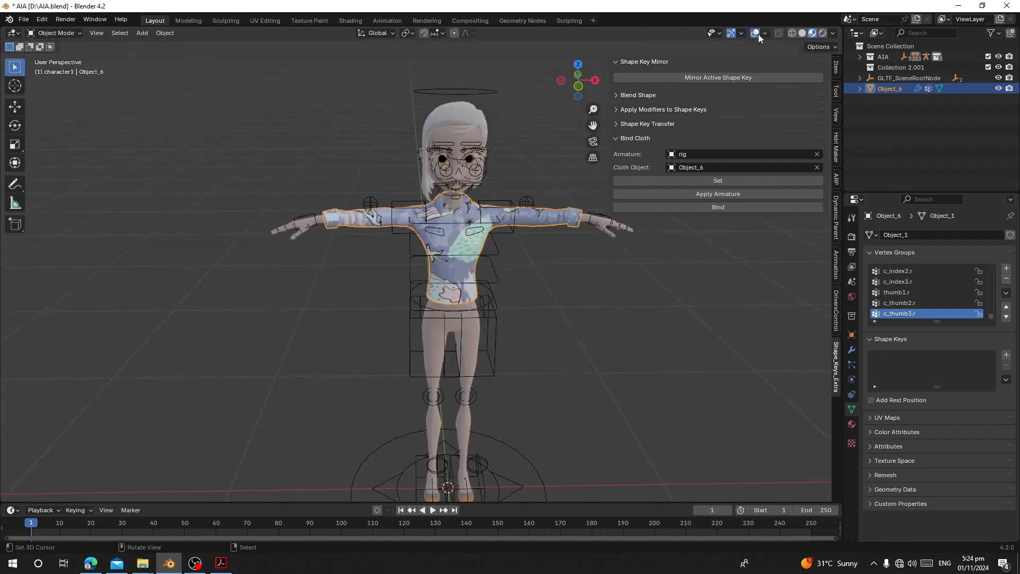
Select the character's rig, switch it to Pose Mode, undo the stray selection of the body, and try moving the left hand IK control.
{"action": "left_click", "coordinate": [514, 213]}
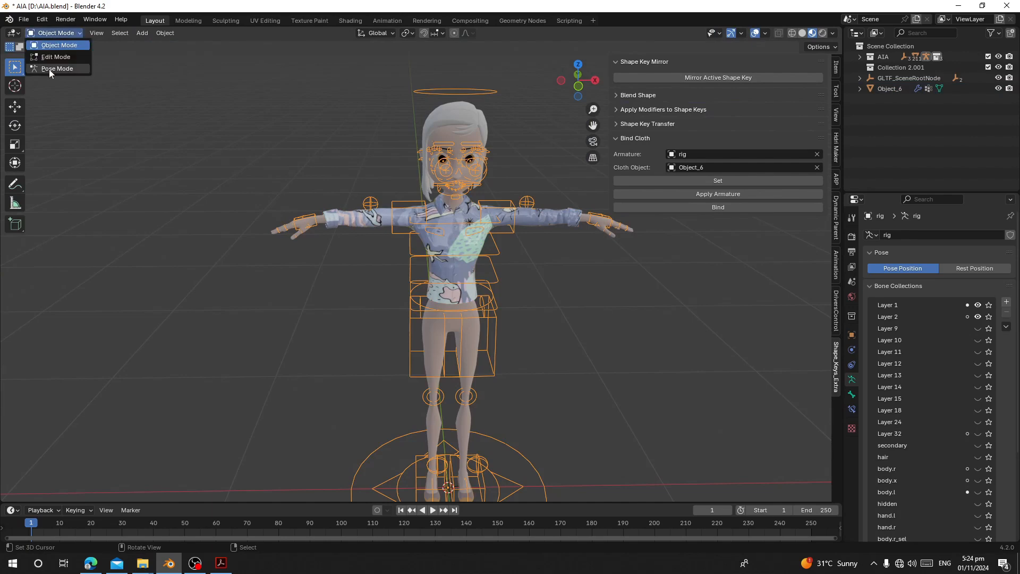
{"action": "left_click", "coordinate": [57, 69]}
{"action": "scroll", "coordinate": [450, 227], "scroll_direction": "up", "scroll_amount": 5}
{"action": "right_click", "coordinate": [556, 171]}
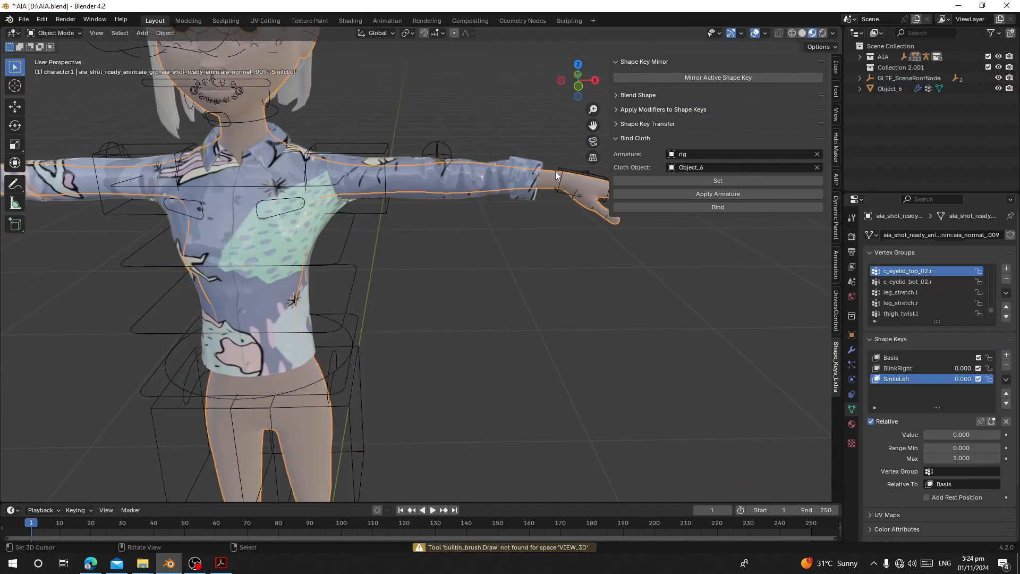
{"action": "key", "text": "ctrl+z"}
{"action": "scroll", "coordinate": [559, 192], "scroll_direction": "down", "scroll_amount": 3}
{"action": "middle_click_drag", "start_coordinate": [560, 195], "coordinate": [558, 159]}
{"action": "middle_click_drag", "start_coordinate": [558, 160], "coordinate": [479, 282], "text": "shift"}
{"action": "key", "text": "g"}
{"action": "key", "text": "Escape"}
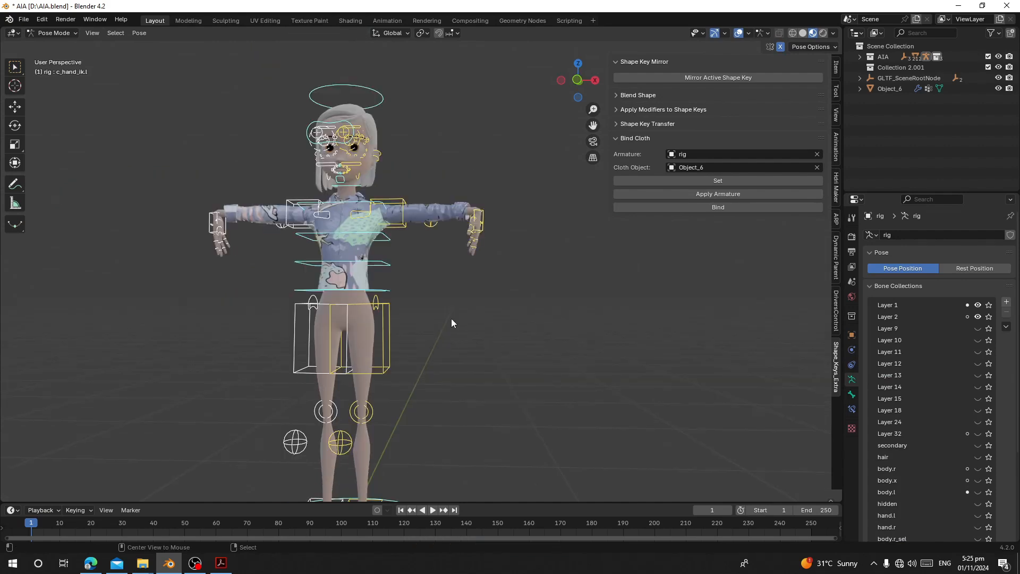
Move the mirrored hand IK controls down to the hips and examine how the shirt deforms over the body.
{"action": "scroll", "coordinate": [505, 196], "scroll_direction": "up", "scroll_amount": 6}
{"action": "middle_click_drag", "start_coordinate": [504, 196], "coordinate": [527, 226]}
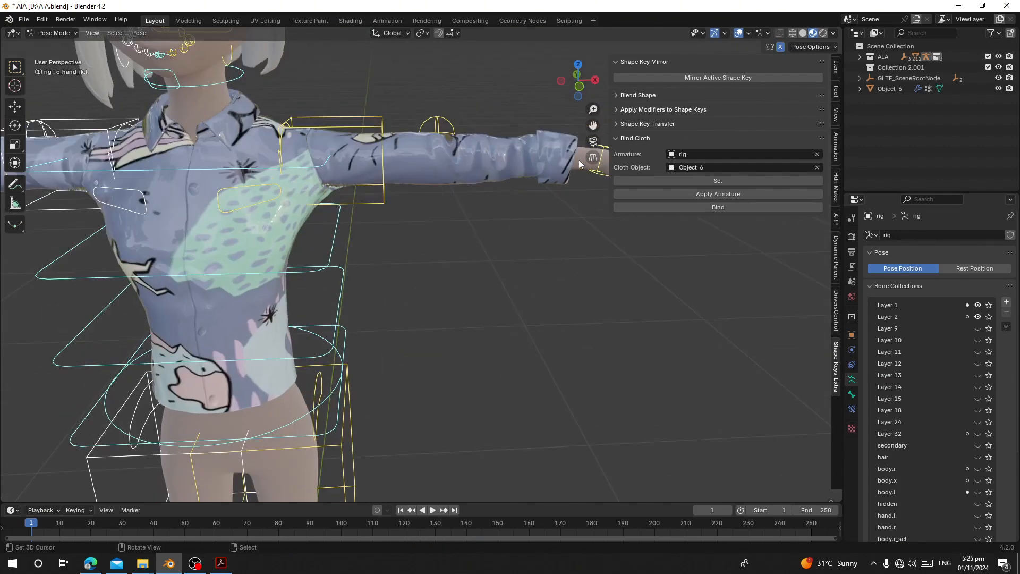
{"action": "scroll", "coordinate": [531, 207], "scroll_direction": "down", "scroll_amount": 3}
{"action": "middle_click_drag", "start_coordinate": [537, 189], "coordinate": [501, 174]}
{"action": "left_click", "coordinate": [502, 206]}
{"action": "scroll", "coordinate": [503, 207], "scroll_direction": "down", "scroll_amount": 1}
{"action": "key", "text": "g"}
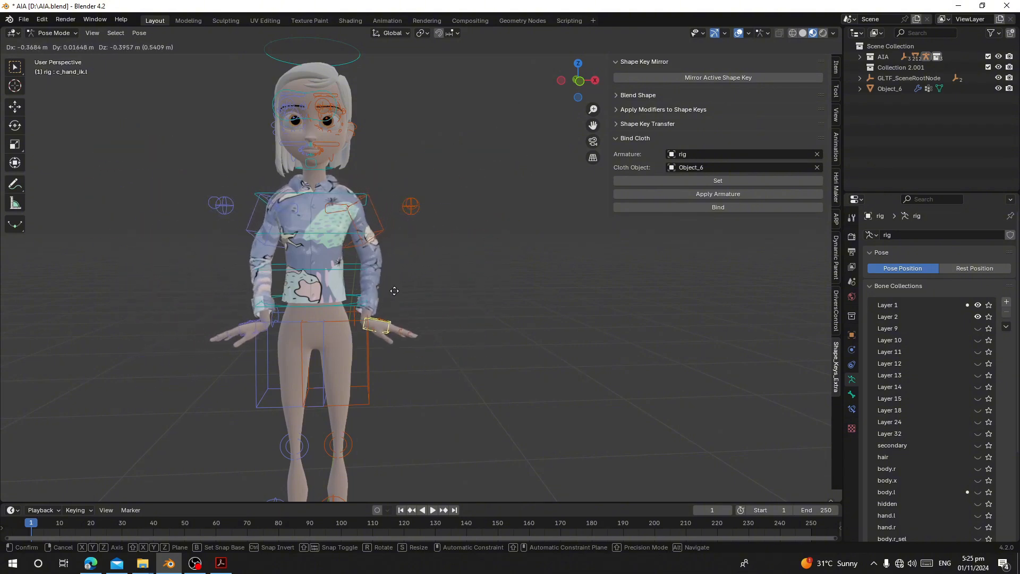
{"action": "left_click", "coordinate": [368, 280]}
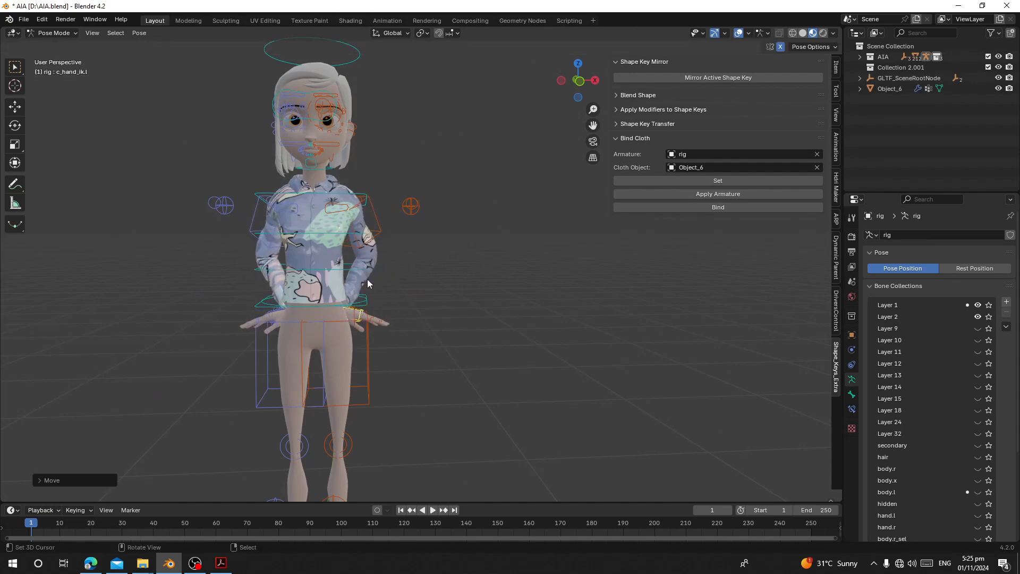
{"action": "scroll", "coordinate": [368, 277], "scroll_direction": "up", "scroll_amount": 6}
{"action": "middle_click_drag", "start_coordinate": [368, 261], "coordinate": [351, 220]}
Cancel the extra hand move, select all pose controls, and clear their location.
{"action": "key", "text": "g"}
{"action": "right_click", "coordinate": [440, 238]}
{"action": "scroll", "coordinate": [440, 238], "scroll_direction": "down", "scroll_amount": 6}
{"action": "key", "text": "a"}
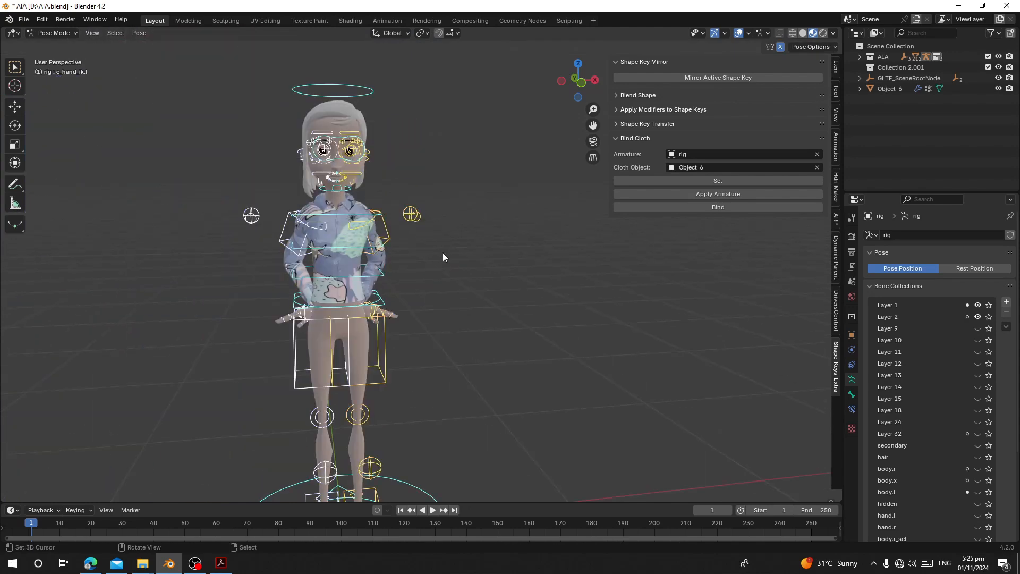
{"action": "key", "text": "alt+g"}
{"action": "scroll", "coordinate": [424, 253], "scroll_direction": "up", "scroll_amount": 5}
Return to Object Mode, open the body mesh in Edit Mode, and show it from the front in wireframe.
{"action": "left_click", "coordinate": [50, 34]}
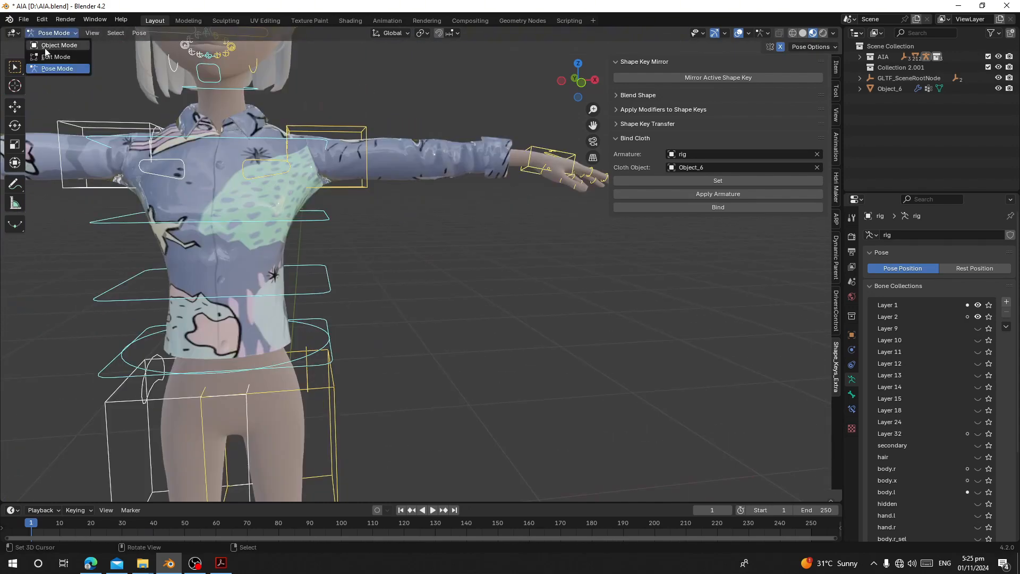
{"action": "left_click", "coordinate": [53, 45]}
{"action": "left_click", "coordinate": [514, 167]}
{"action": "key", "text": "Tab"}
{"action": "scroll", "coordinate": [444, 196], "scroll_direction": "down", "scroll_amount": 4}
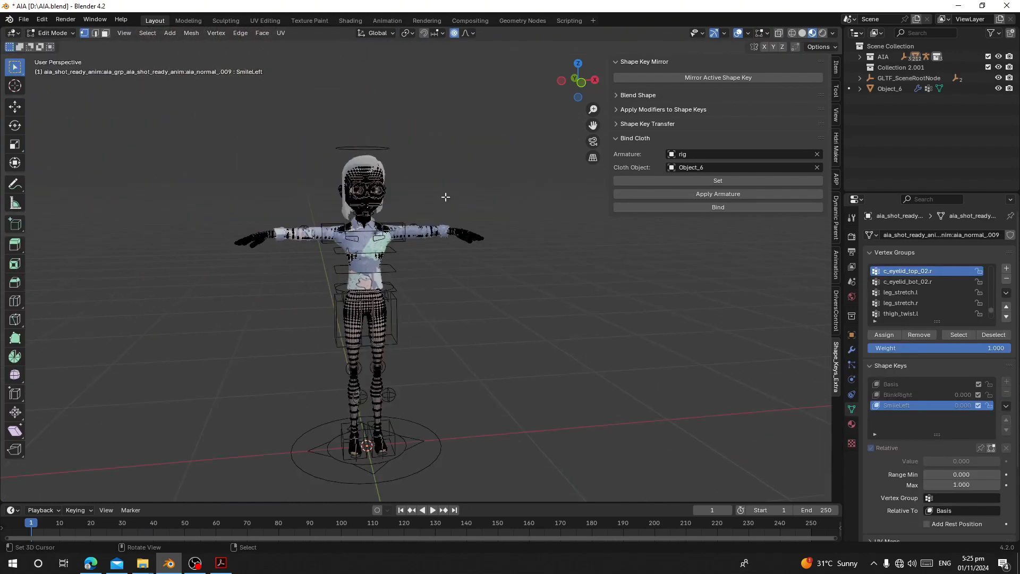
{"action": "key", "text": "KP_1"}
{"action": "scroll", "coordinate": [416, 182], "scroll_direction": "up", "scroll_amount": 5}
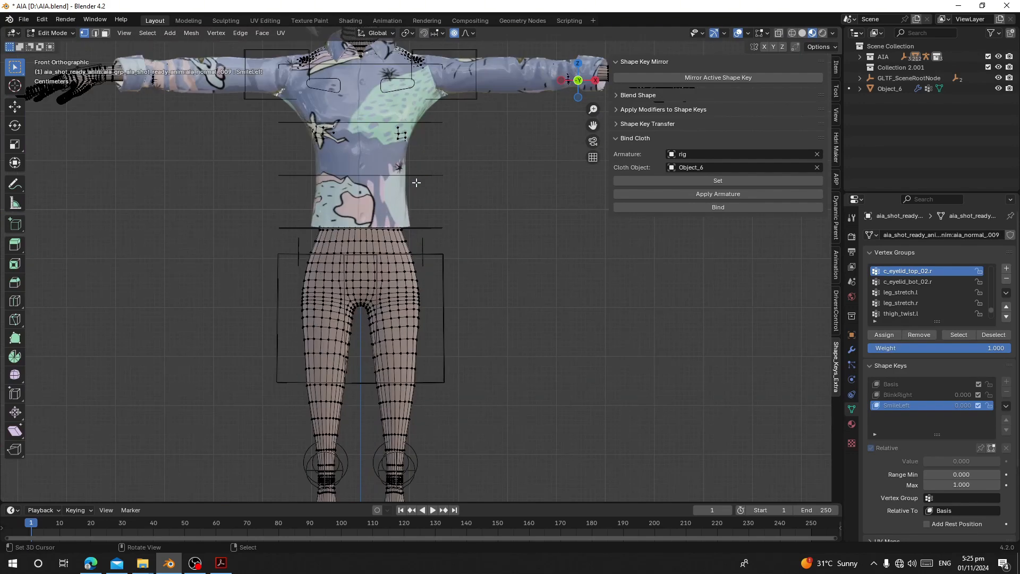
{"action": "scroll", "coordinate": [374, 147], "scroll_direction": "down", "scroll_amount": 2}
{"action": "left_click", "coordinate": [792, 33]}
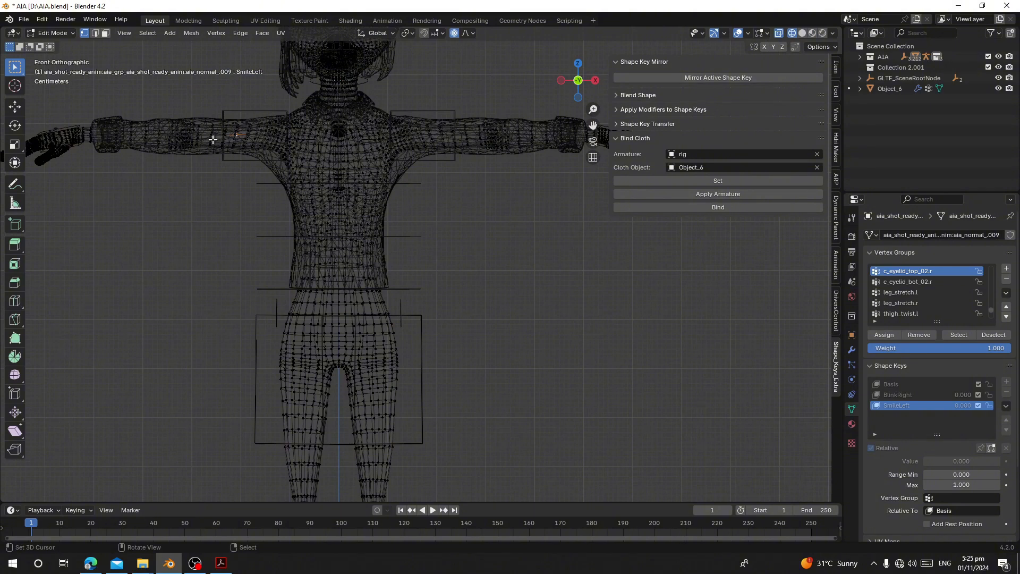
Box-select the body vertices covered by the shirt, from forearm to forearm and down to the waist, and deselect those around the neck.
{"action": "key", "text": "b"}
{"action": "left_click_drag", "start_coordinate": [156, 114], "coordinate": [544, 260]}
{"action": "key", "text": "b"}
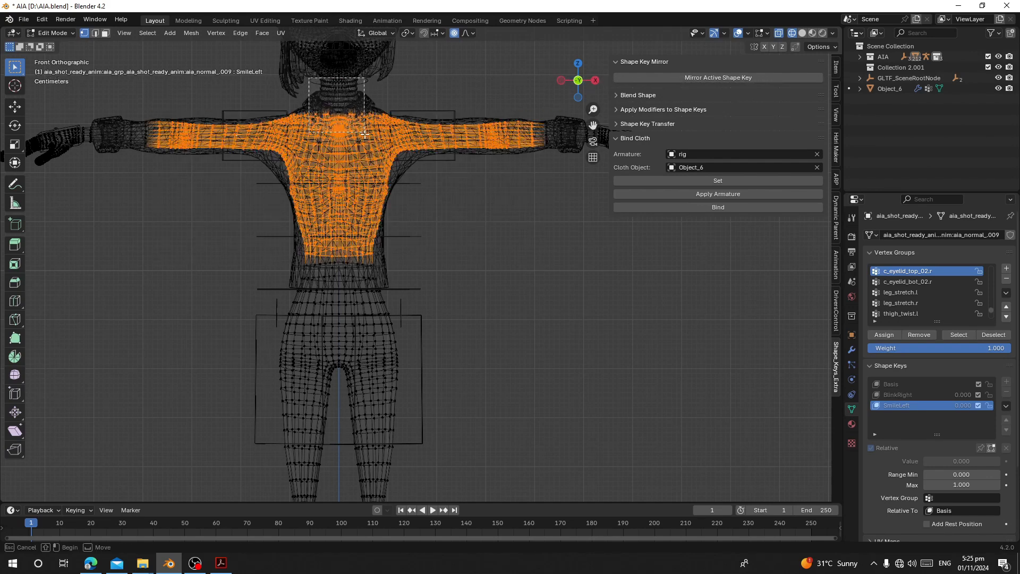
{"action": "middle_click_drag", "start_coordinate": [365, 133], "coordinate": [367, 139]}
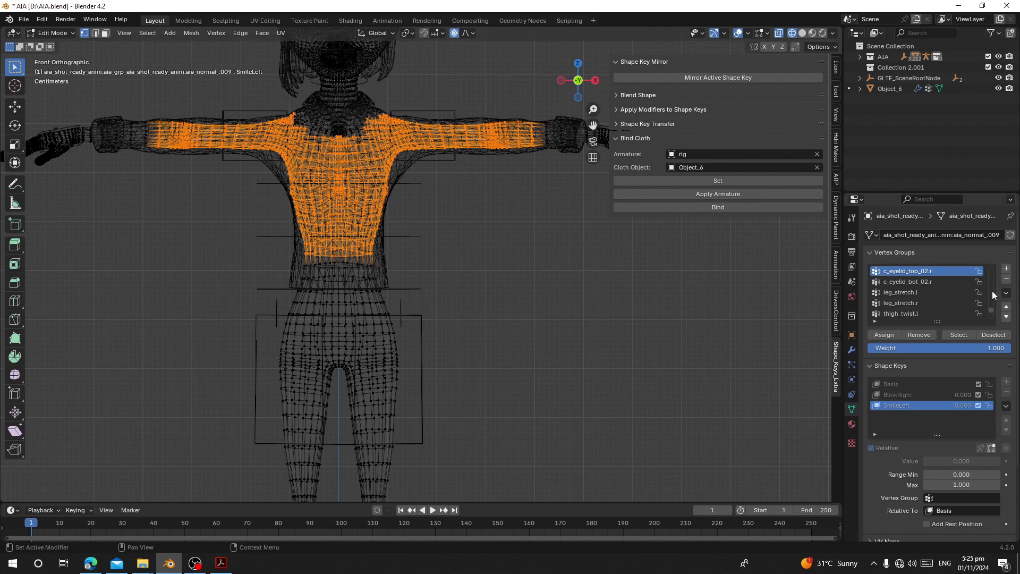
Store the selected vertices in a new vertex group named mask, then return to Object Mode with Material Preview shading.
{"action": "left_click", "coordinate": [1006, 269]}
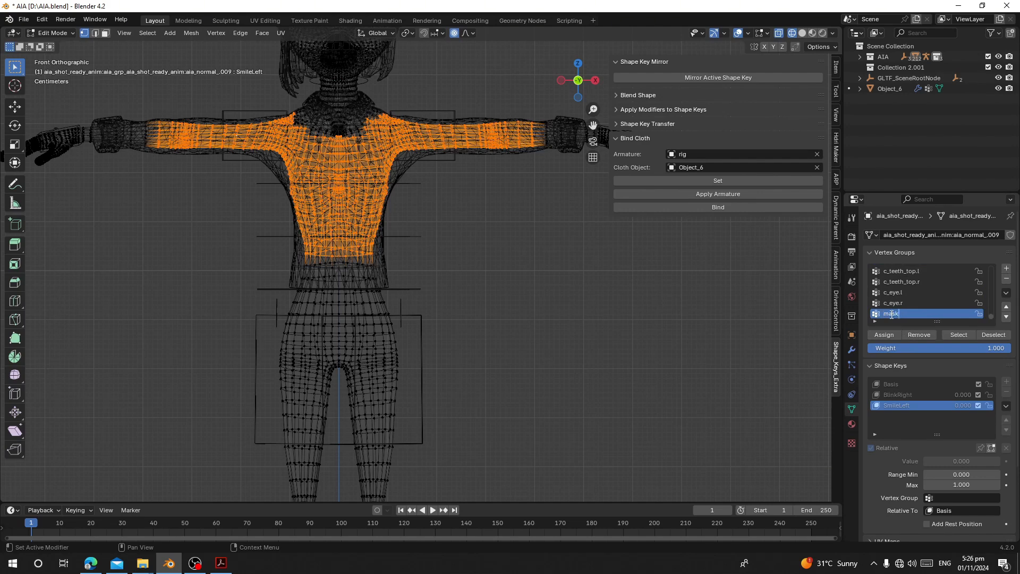
{"action": "key", "text": "Tab"}
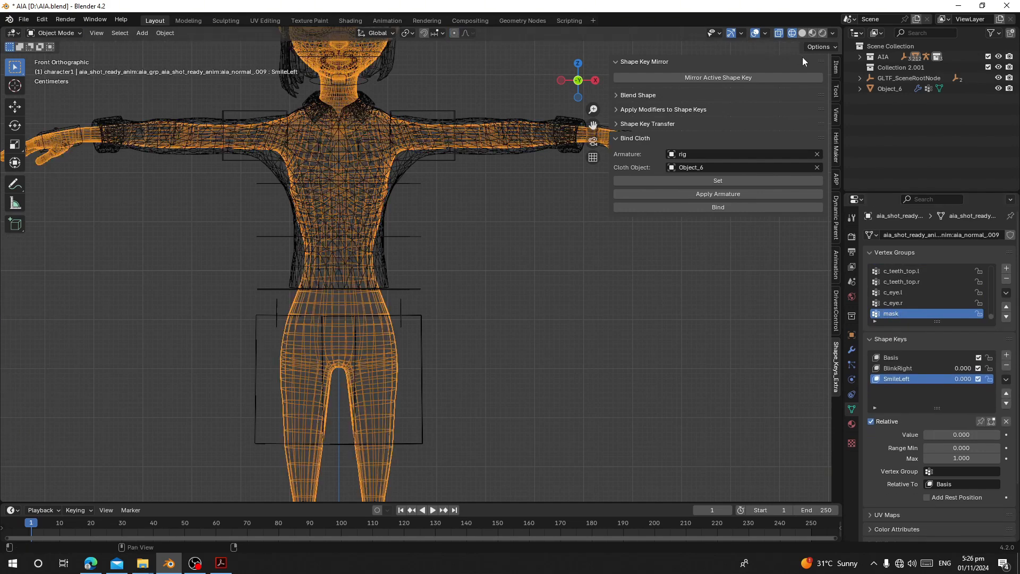
{"action": "left_click", "coordinate": [803, 33]}
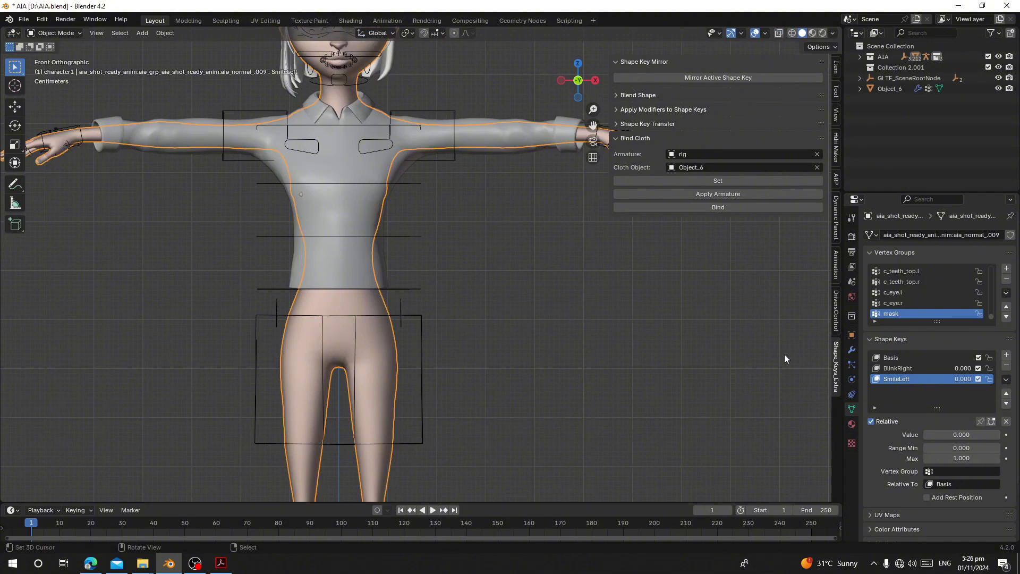
{"action": "left_click", "coordinate": [813, 33]}
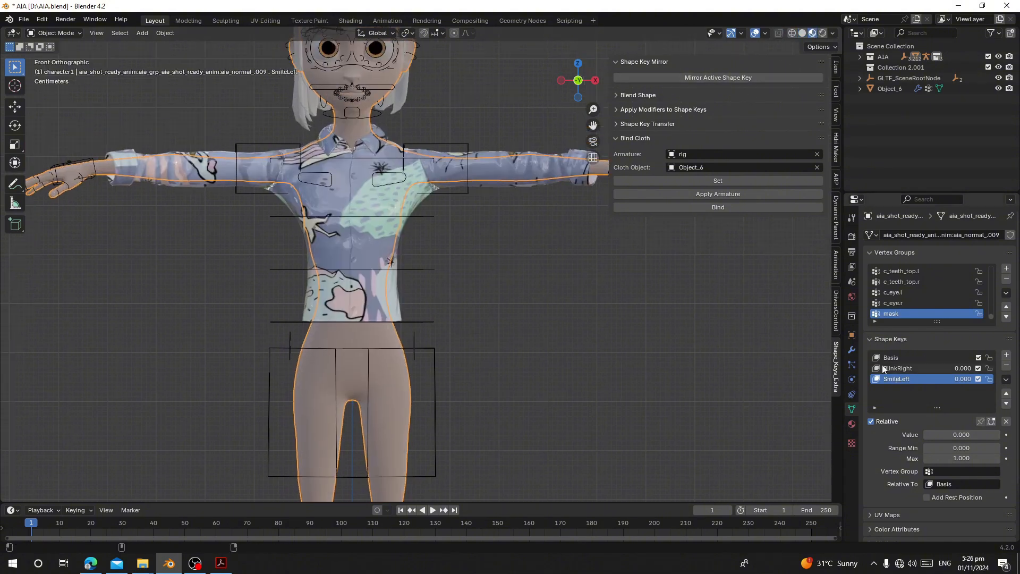
Add a Mask modifier to the character's body mesh.
{"action": "left_click", "coordinate": [852, 350]}
{"action": "left_click", "coordinate": [898, 239]}
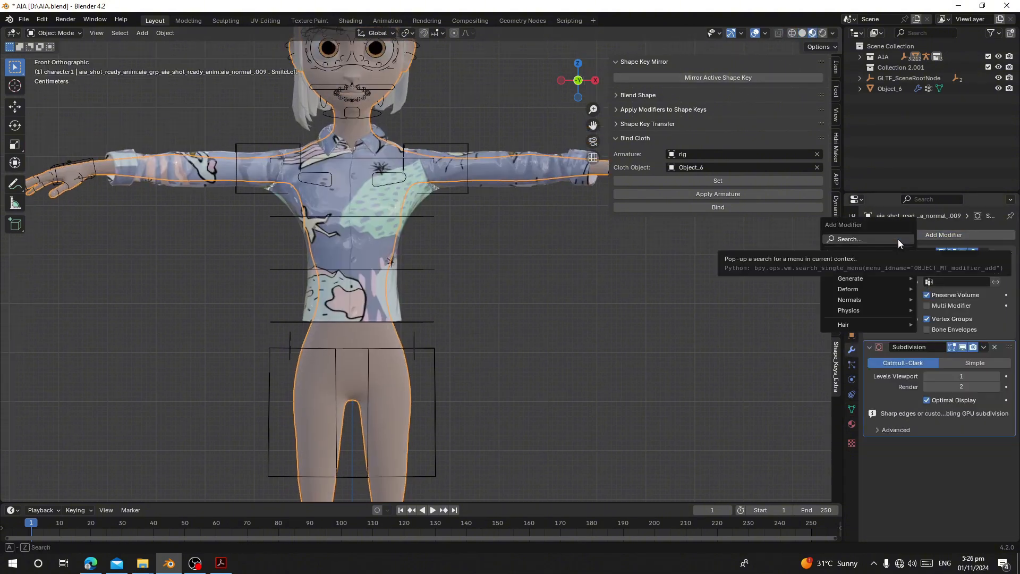
{"action": "type", "text": "mas"}
{"action": "left_click", "coordinate": [842, 260]}
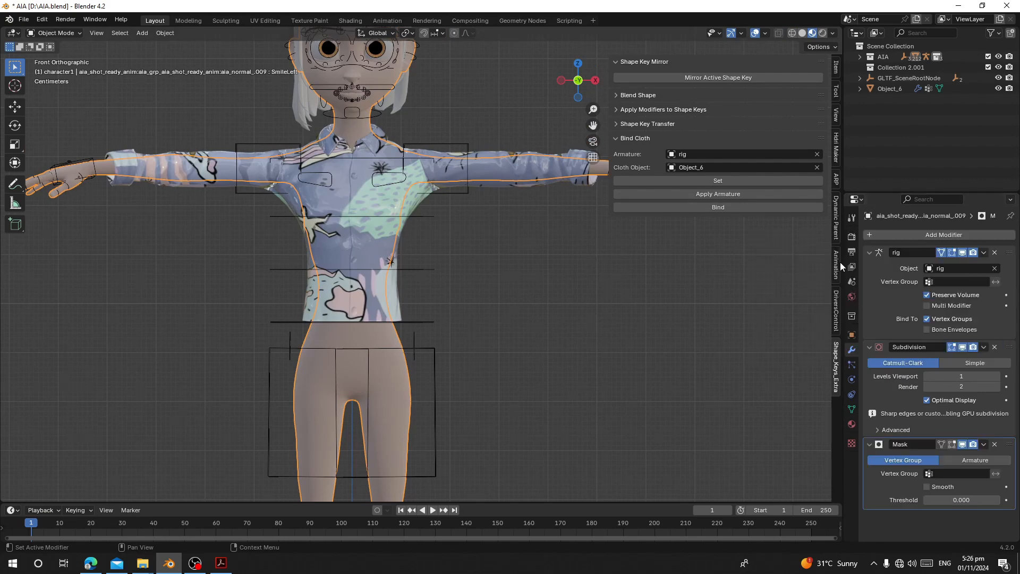
Set the Mask modifier's vertex group to mask and invert it to hide the body under the shirt.
{"action": "middle_click_drag", "start_coordinate": [443, 256], "coordinate": [452, 298], "text": "shift"}
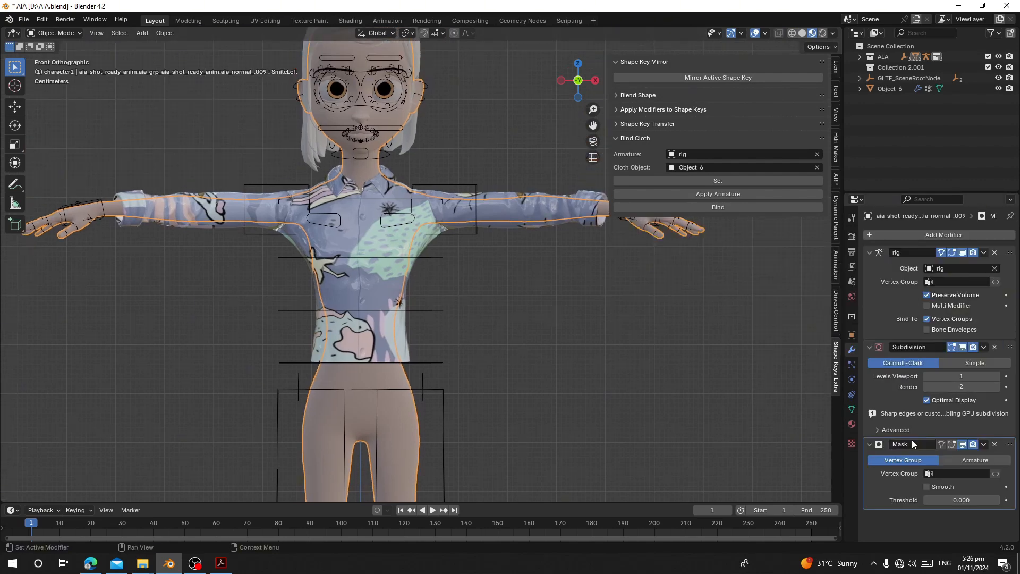
{"action": "left_click", "coordinate": [965, 473]}
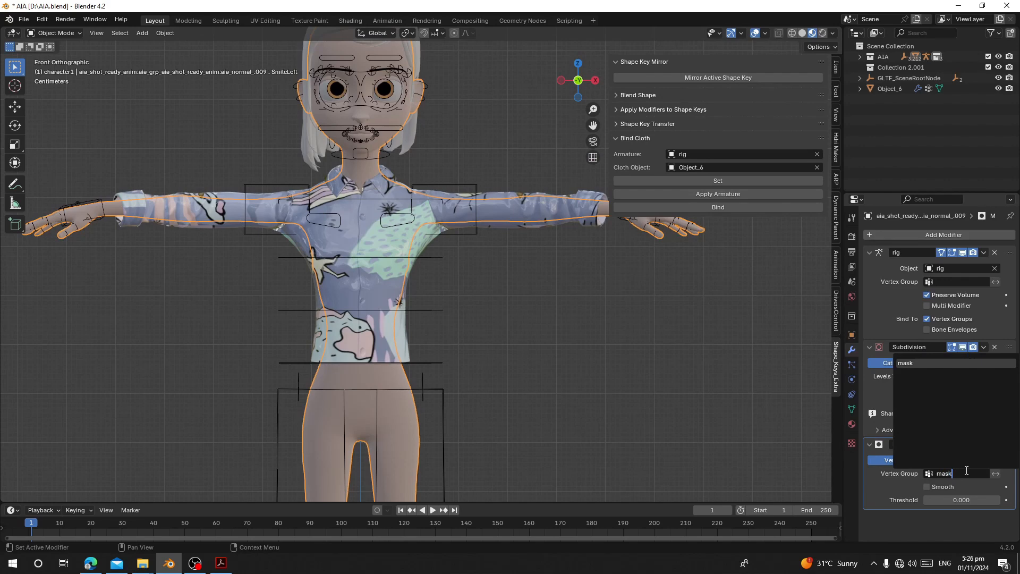
{"action": "key", "text": "Return"}
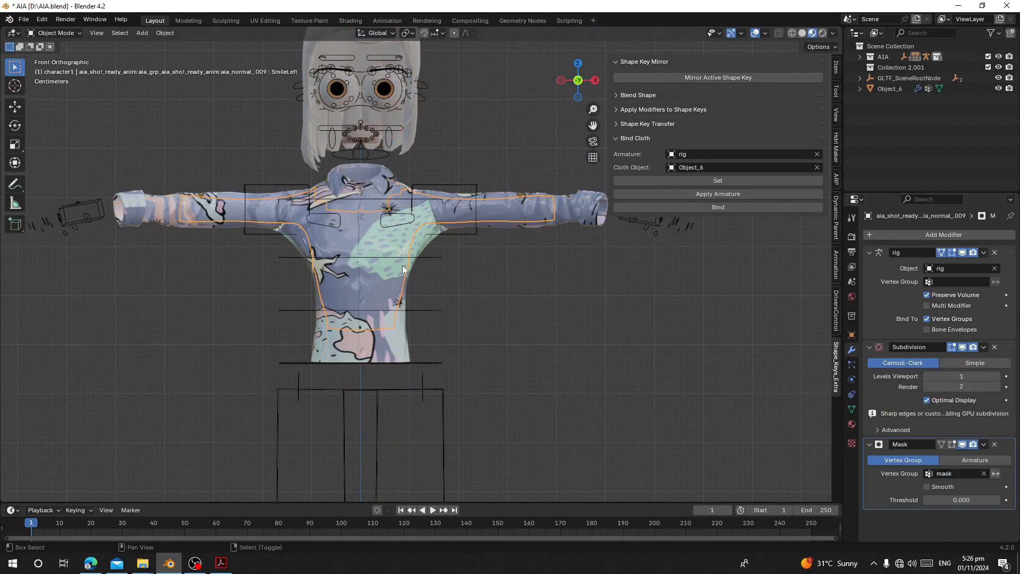
{"action": "middle_click_drag", "start_coordinate": [403, 266], "coordinate": [425, 274], "text": "shift"}
{"action": "left_click", "coordinate": [997, 474]}
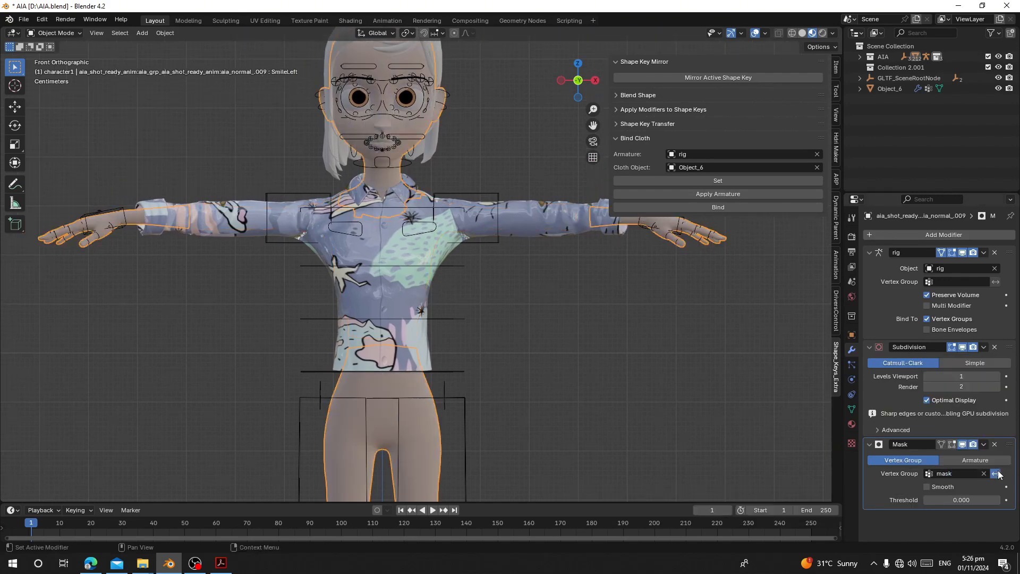
Put the rig in Pose Mode and lower the mirrored hand IK controls beside the hips.
{"action": "left_click", "coordinate": [492, 189]}
{"action": "left_click", "coordinate": [65, 34]}
{"action": "left_click", "coordinate": [53, 62]}
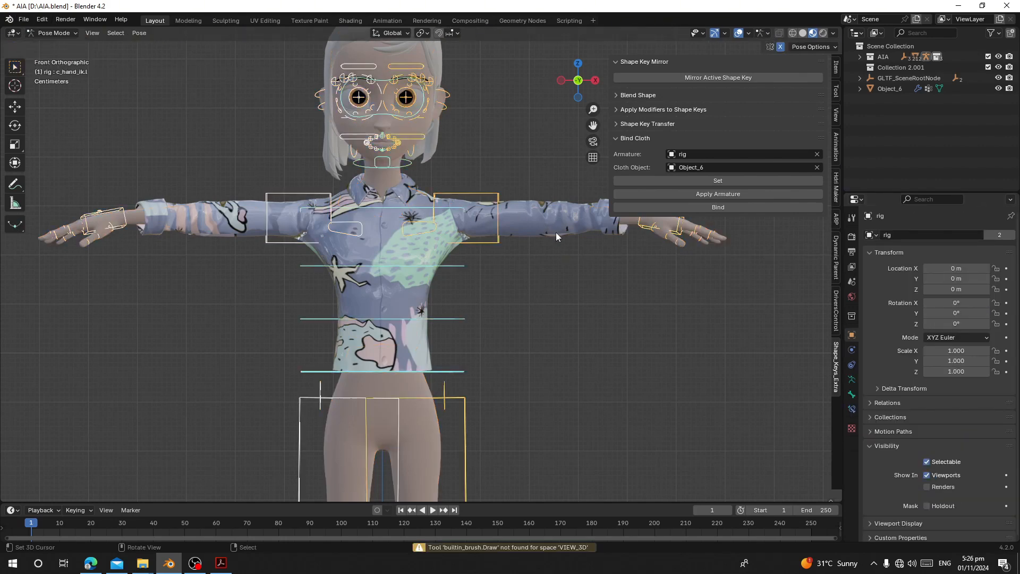
{"action": "key", "text": "g"}
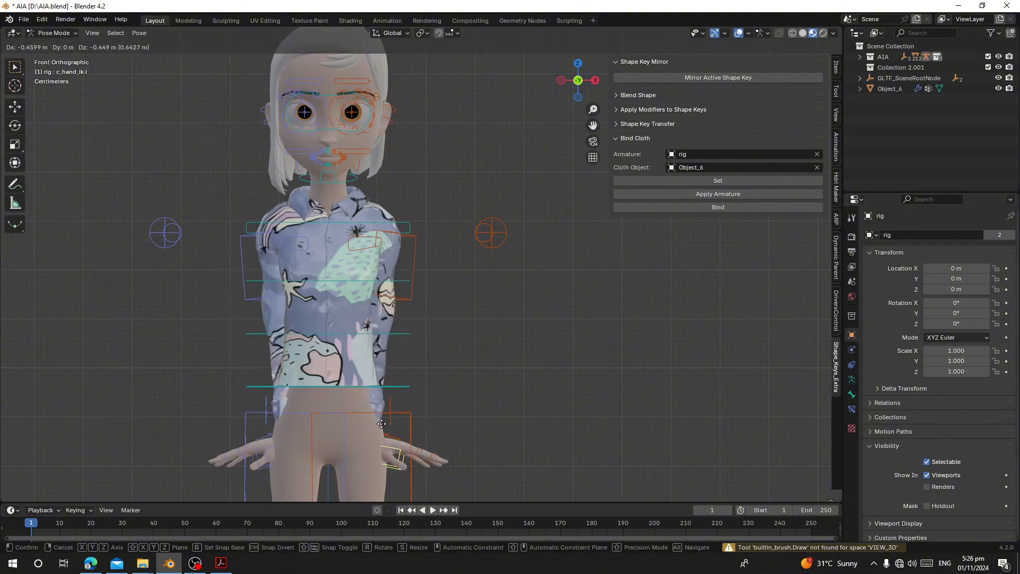
{"action": "left_click", "coordinate": [419, 399]}
{"action": "middle_click_drag", "start_coordinate": [420, 399], "coordinate": [496, 332]}
{"action": "scroll", "coordinate": [495, 332], "scroll_direction": "down", "scroll_amount": 3}
Rotate the hand controls so the fingers point down, reposition them near the thighs, and check the shirt from the side.
{"action": "key", "text": "r"}
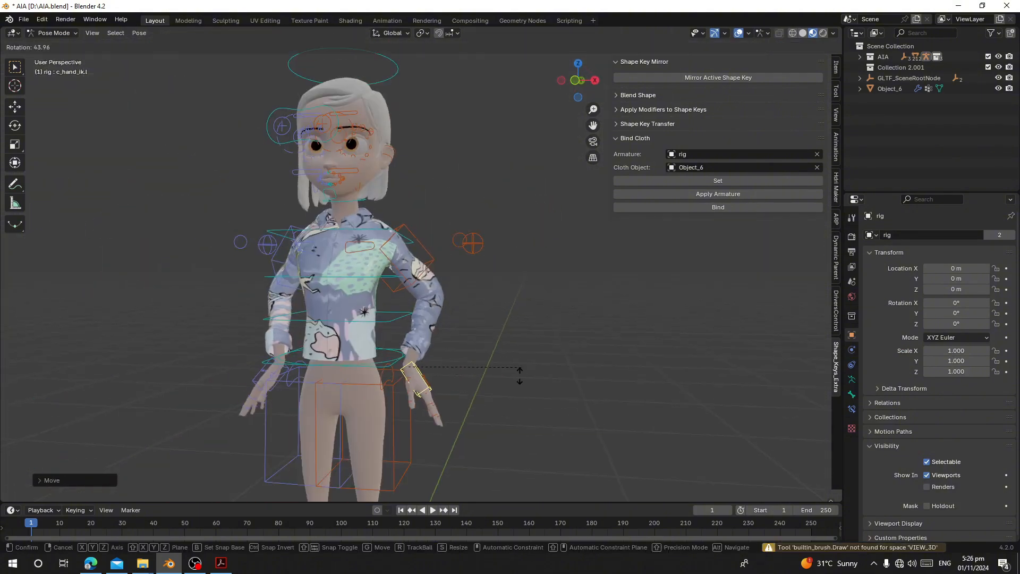
{"action": "left_click", "coordinate": [442, 371]}
{"action": "middle_click_drag", "start_coordinate": [442, 371], "coordinate": [474, 350]}
{"action": "key", "text": "g"}
{"action": "left_click", "coordinate": [468, 357]}
{"action": "middle_click_drag", "start_coordinate": [513, 279], "coordinate": [303, 319]}
{"action": "scroll", "coordinate": [537, 319], "scroll_direction": "up", "scroll_amount": 2}
{"action": "scroll", "coordinate": [537, 319], "scroll_direction": "up", "scroll_amount": 3}
{"action": "middle_click_drag", "start_coordinate": [537, 319], "coordinate": [430, 319]}
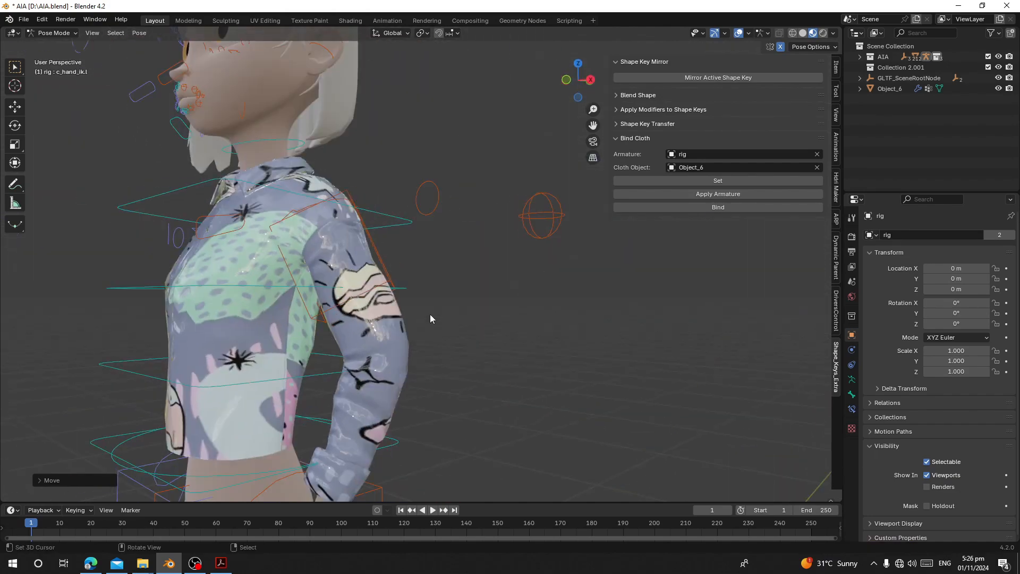
Move the hand IK controls outward so the arms spread away from the torso.
{"action": "left_click", "coordinate": [534, 217]}
{"action": "middle_click_drag", "start_coordinate": [534, 217], "coordinate": [399, 384]}
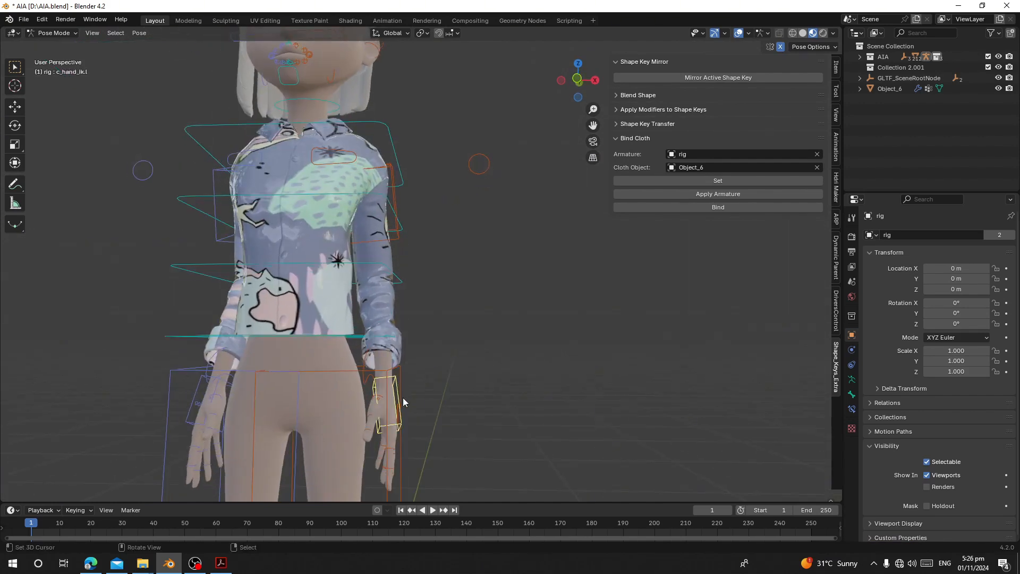
{"action": "key", "text": "g"}
{"action": "left_click", "coordinate": [510, 355]}
{"action": "middle_click_drag", "start_coordinate": [510, 355], "coordinate": [479, 366]}
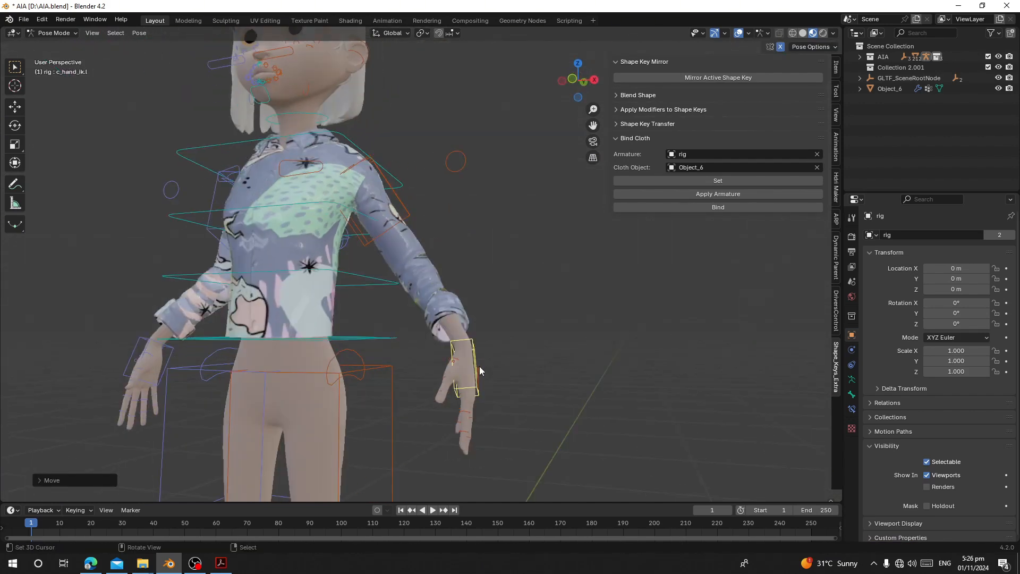
Rotate the hand controls from the front and side to align the hands with the forearms.
{"action": "key", "text": "r"}
{"action": "left_click", "coordinate": [597, 401]}
{"action": "middle_click_drag", "start_coordinate": [598, 401], "coordinate": [461, 408]}
{"action": "key", "text": "r"}
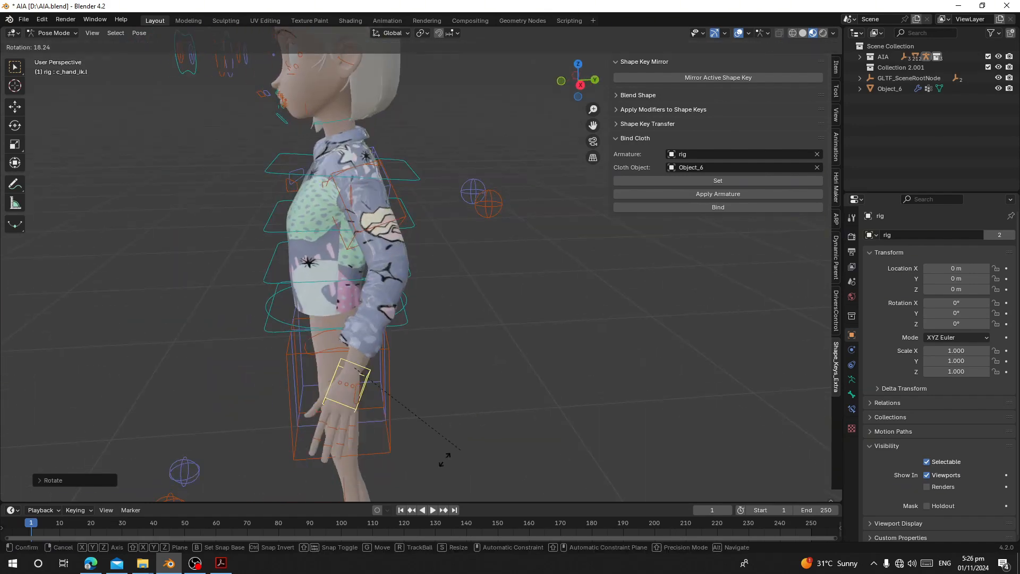
{"action": "left_click", "coordinate": [397, 419]}
Raise the hand IK controls in two moves until the arms are nearly at shoulder height.
{"action": "middle_click_drag", "start_coordinate": [396, 420], "coordinate": [526, 380]}
{"action": "key", "text": "g"}
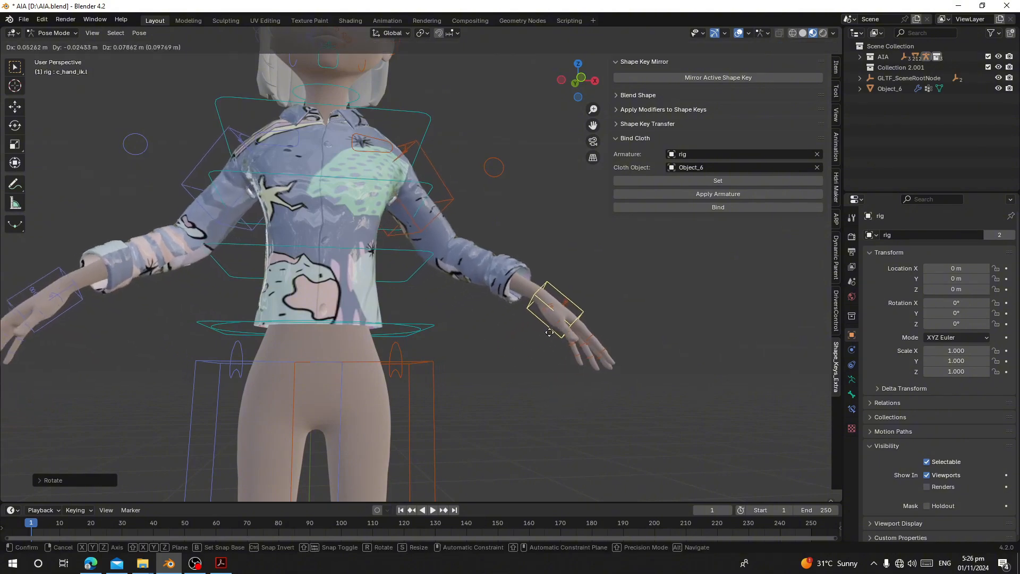
{"action": "left_click", "coordinate": [550, 332]}
{"action": "middle_click_drag", "start_coordinate": [549, 332], "coordinate": [515, 291]}
{"action": "key", "text": "g"}
{"action": "left_click", "coordinate": [504, 195]}
{"action": "middle_click_drag", "start_coordinate": [504, 196], "coordinate": [537, 249]}
{"action": "scroll", "coordinate": [537, 248], "scroll_direction": "down", "scroll_amount": 4}
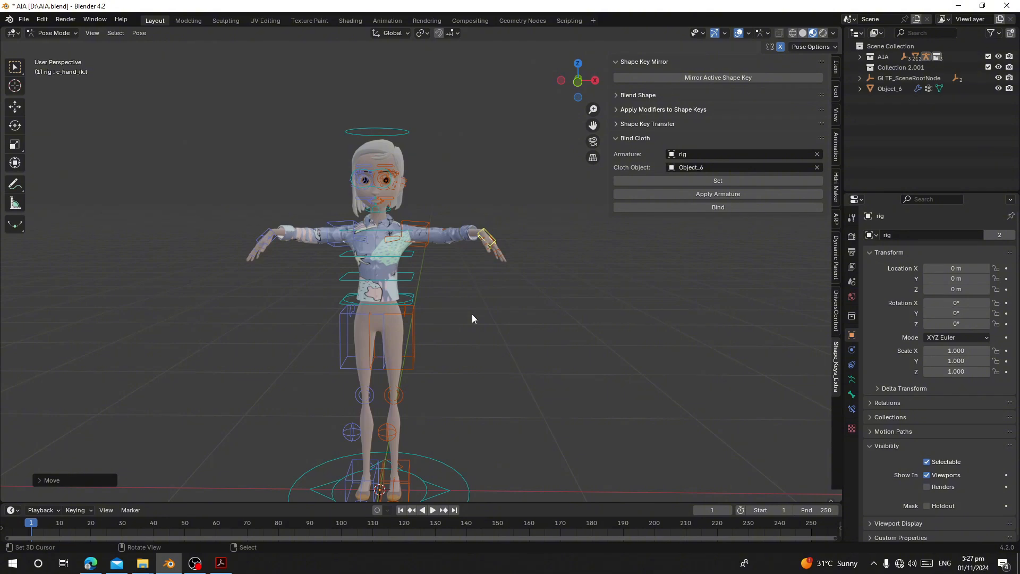
Cancel the extra hand move and rotate the c_spine_02.x control to tilt the upper body sideways.
{"action": "scroll", "coordinate": [295, 323], "scroll_direction": "up", "scroll_amount": 5}
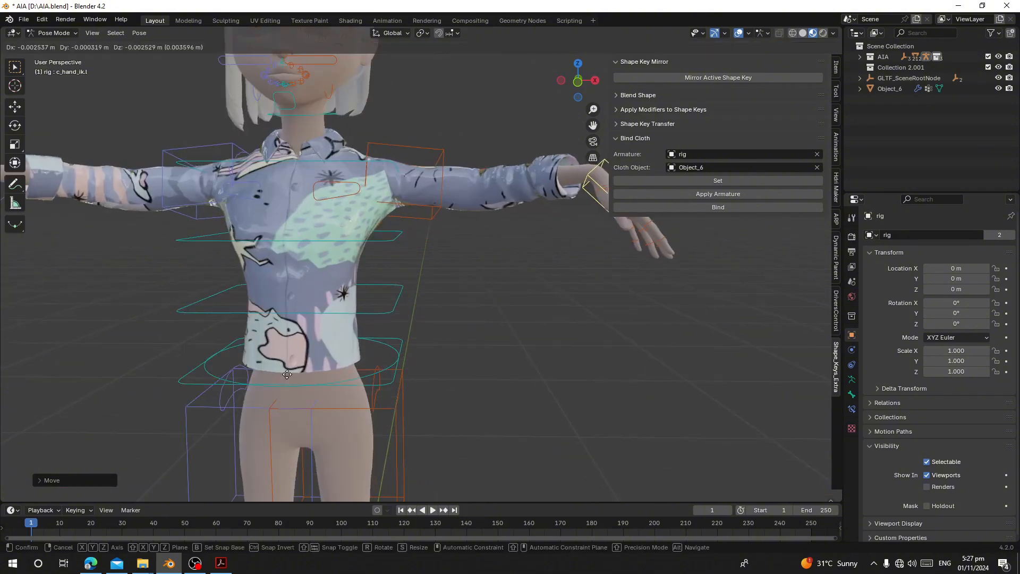
{"action": "right_click", "coordinate": [392, 249]}
{"action": "scroll", "coordinate": [412, 263], "scroll_direction": "down", "scroll_amount": 3}
{"action": "key", "text": "r"}
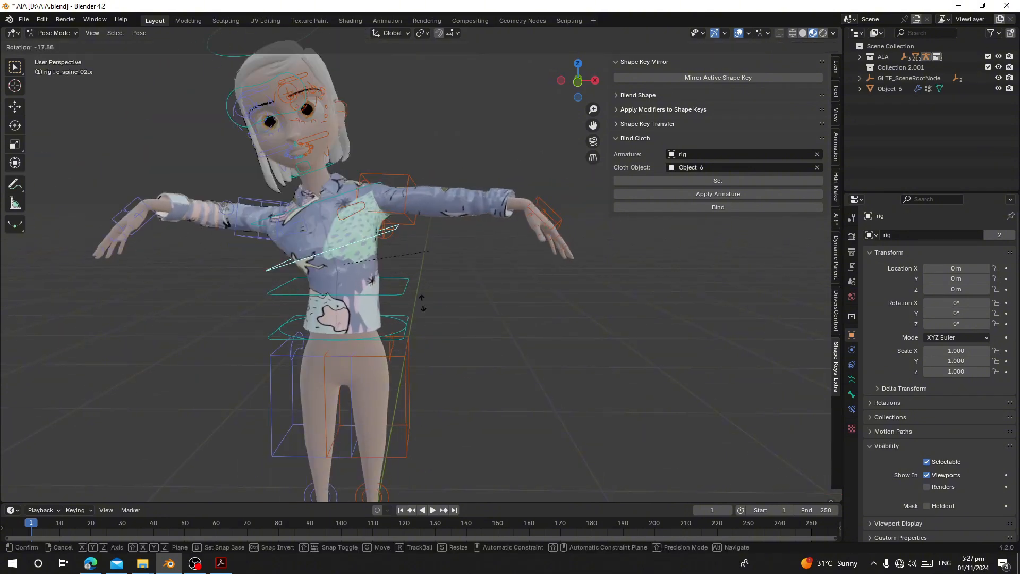